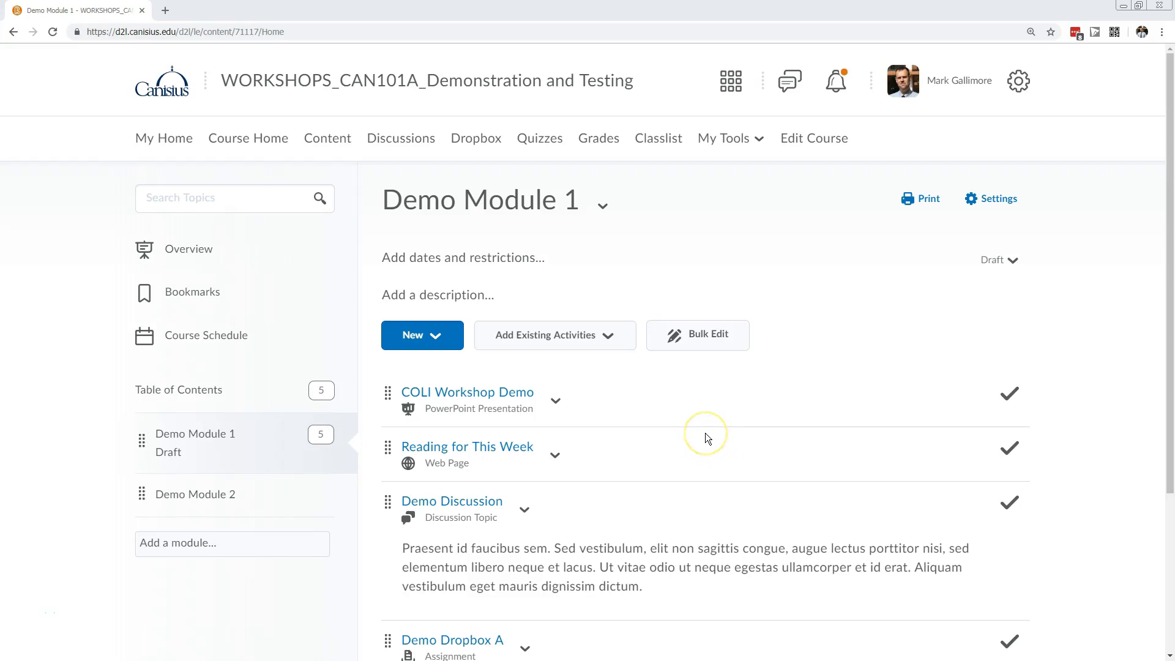
Scroll through Demo Module 1's five draft items, including the discussion, dropbox and quiz.
scroll(705, 432, down, 2)
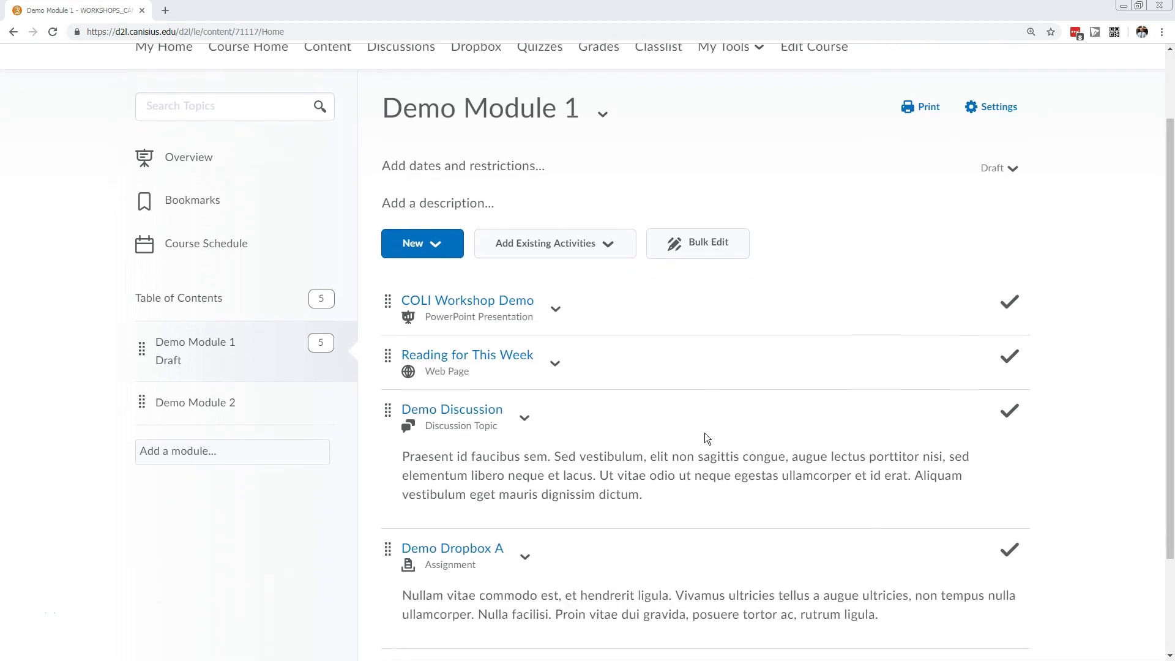
scroll(705, 436, down, 1)
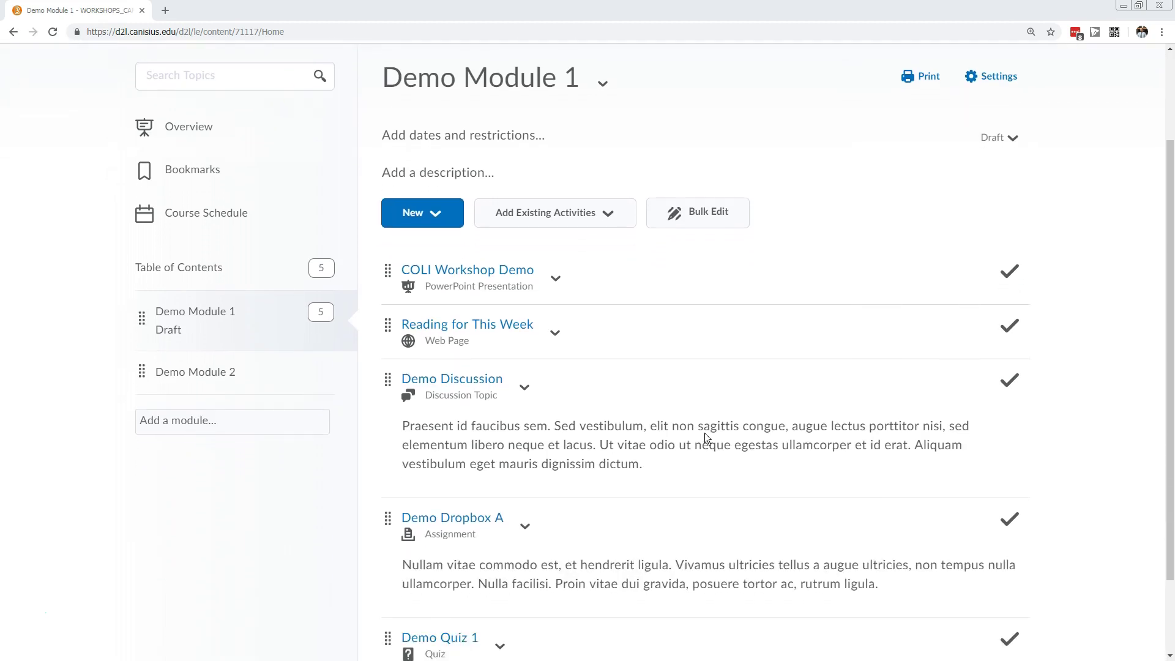
scroll(704, 432, up, 2)
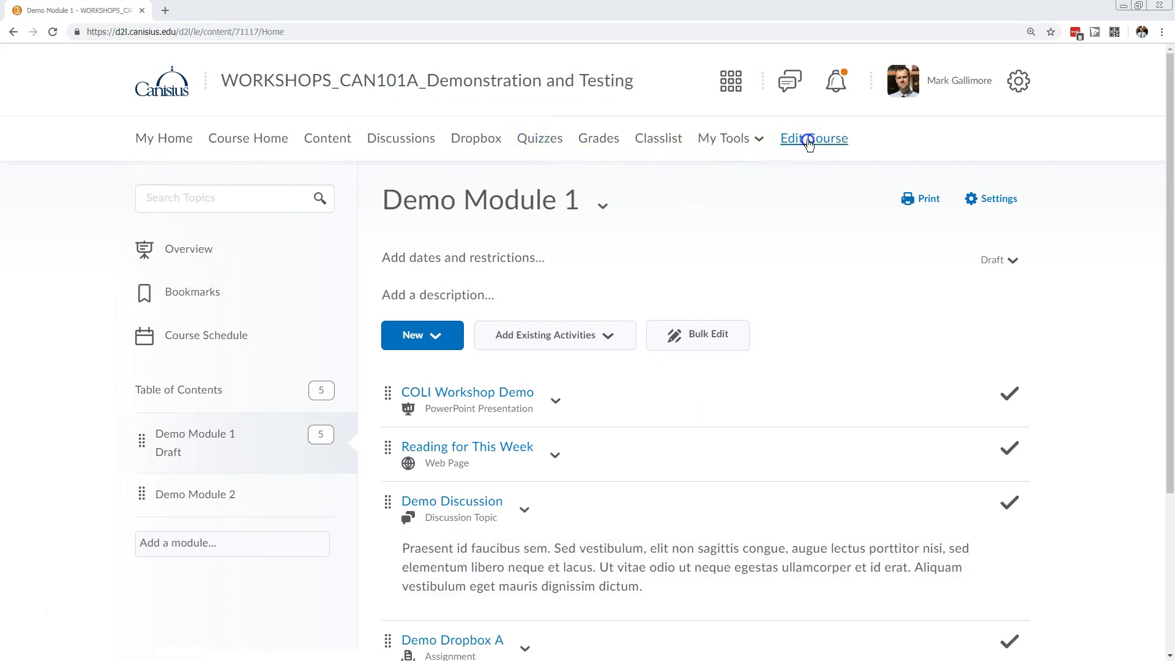
Browse the six course files, including test&demo COLI.docx, in Manage Files, then return to Content.
click(446, 497)
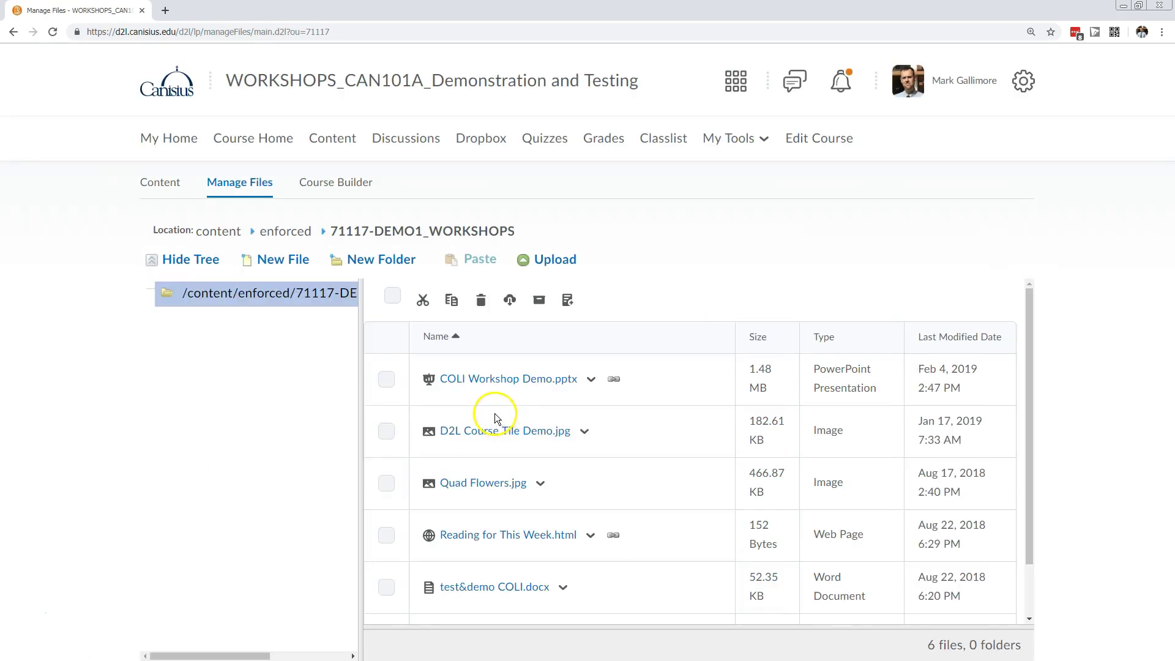
scroll(495, 413, down, 1)
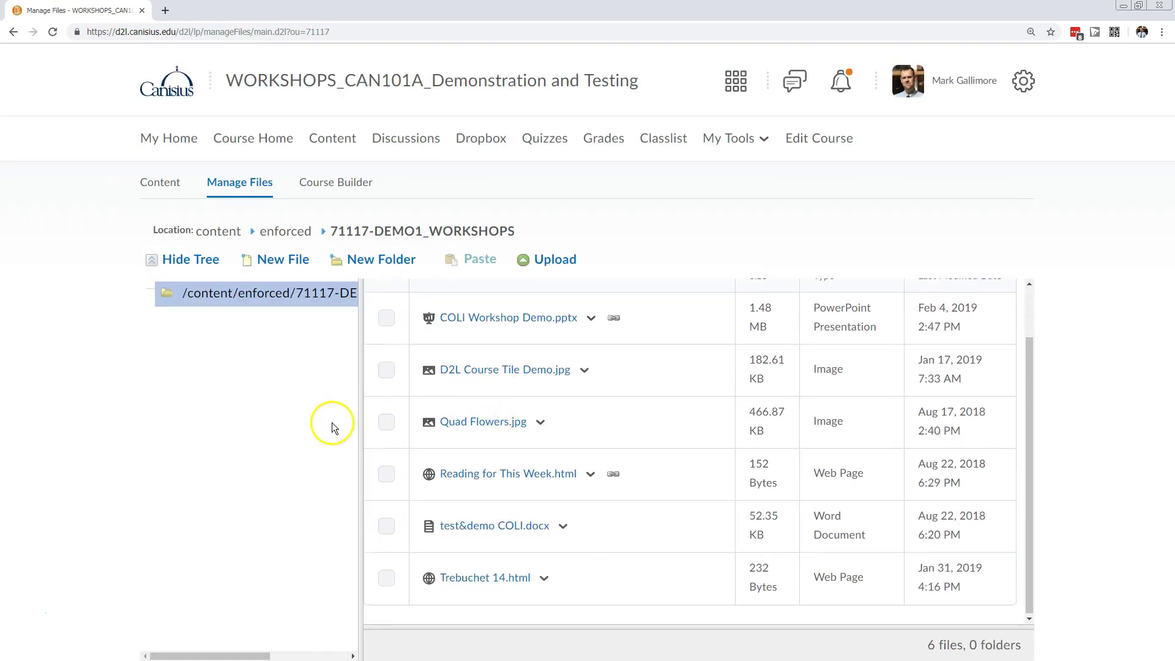
scroll(428, 440, up, 1)
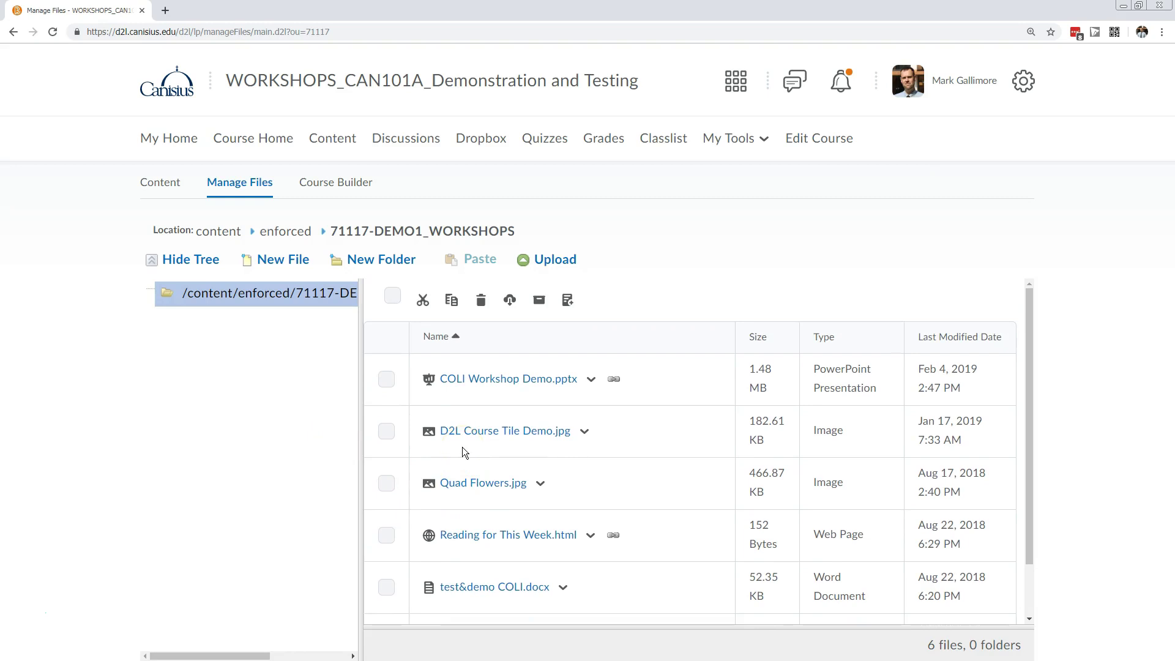
click(329, 138)
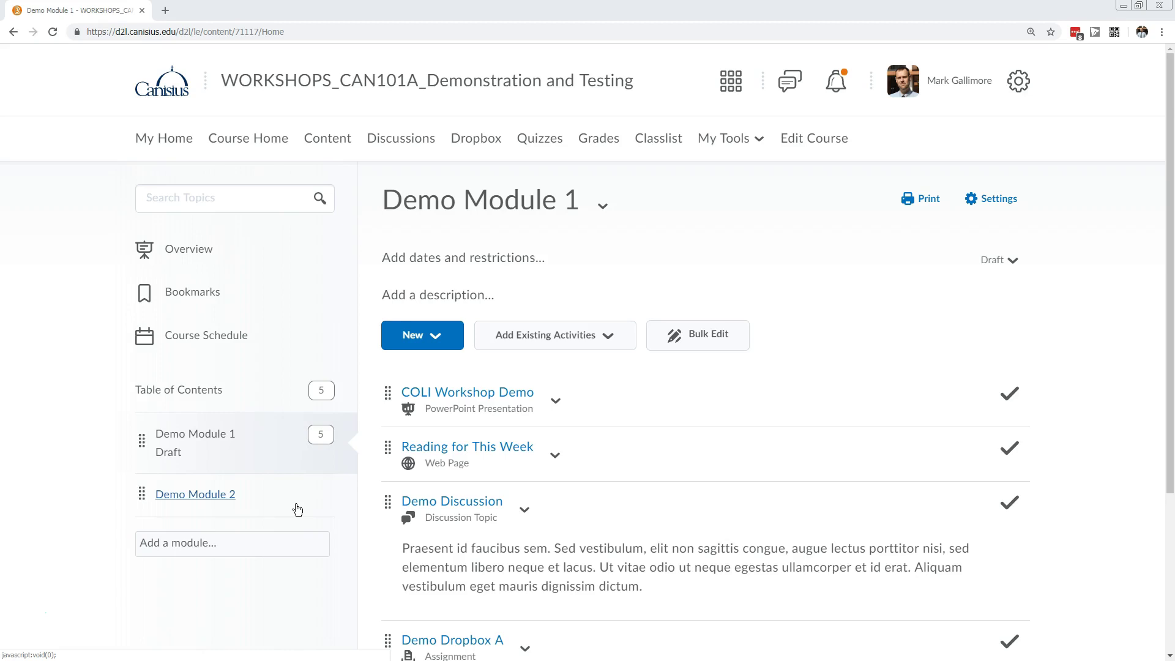
Show the course table of contents with Demo Module 1 and Demo Module 2.
click(349, 500)
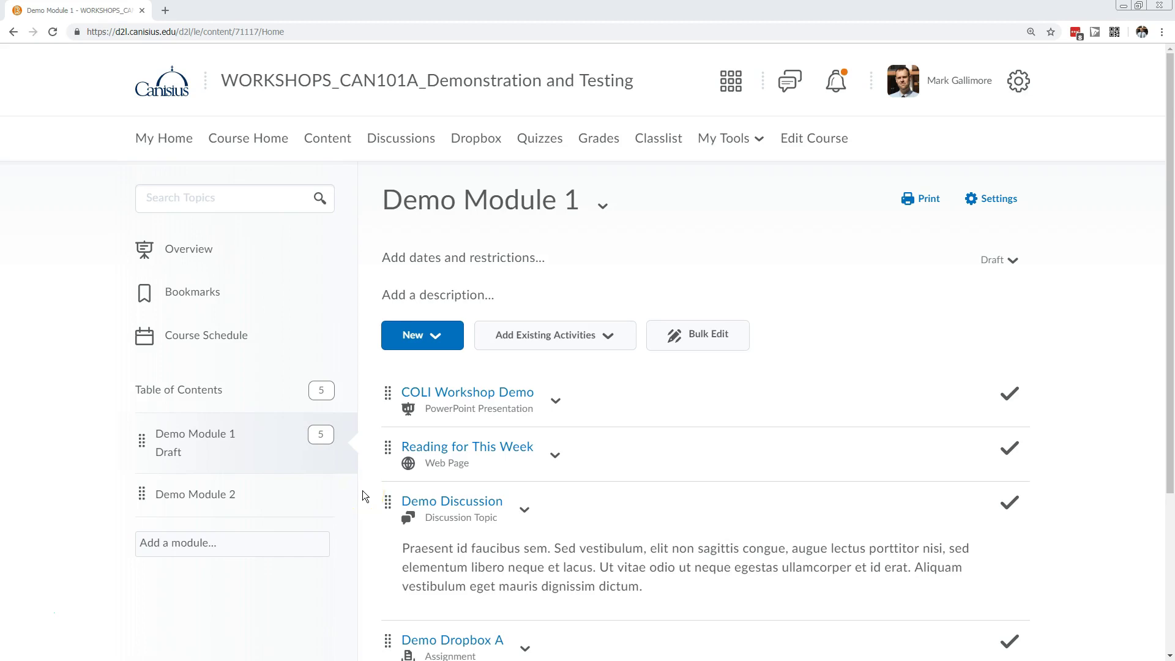
click(338, 339)
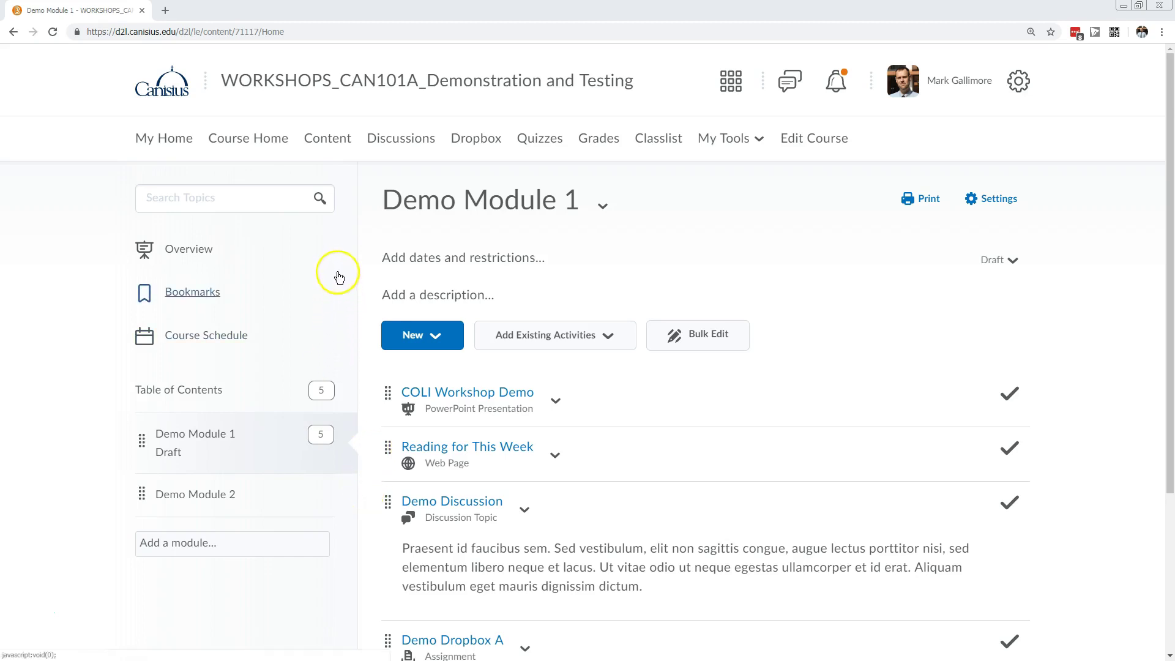
Review the course discussions, dropbox folders, and quizzes Demo Quiz 1 and Demo Quiz 2.
click(395, 138)
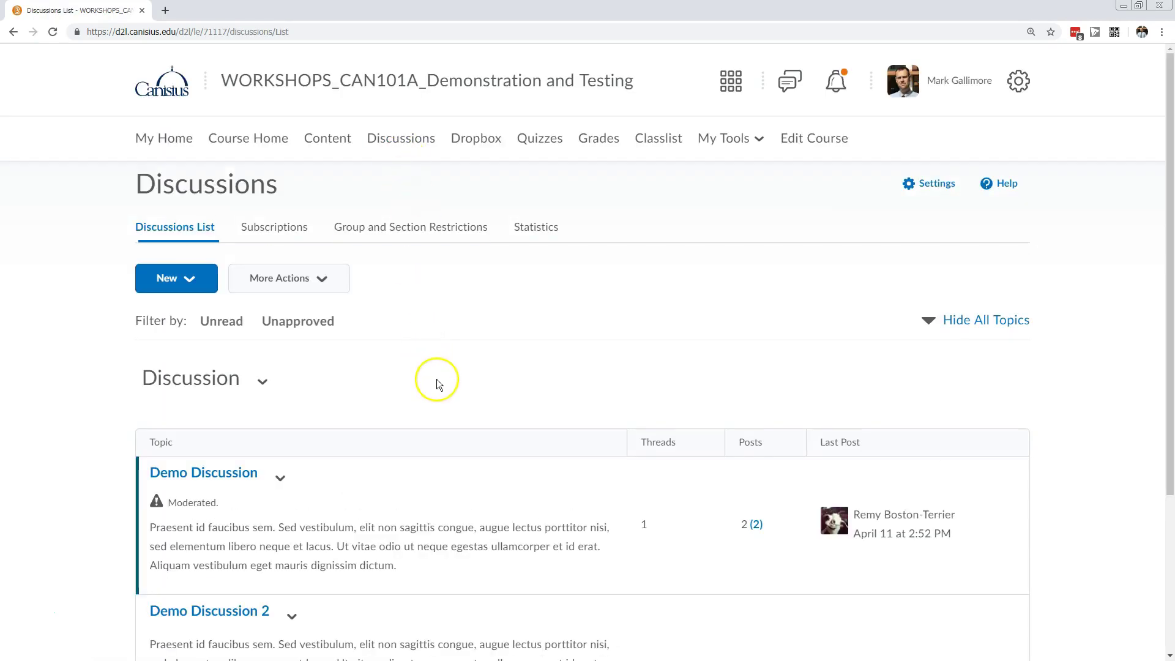
scroll(374, 459, down, 2)
scroll(381, 511, down, 1)
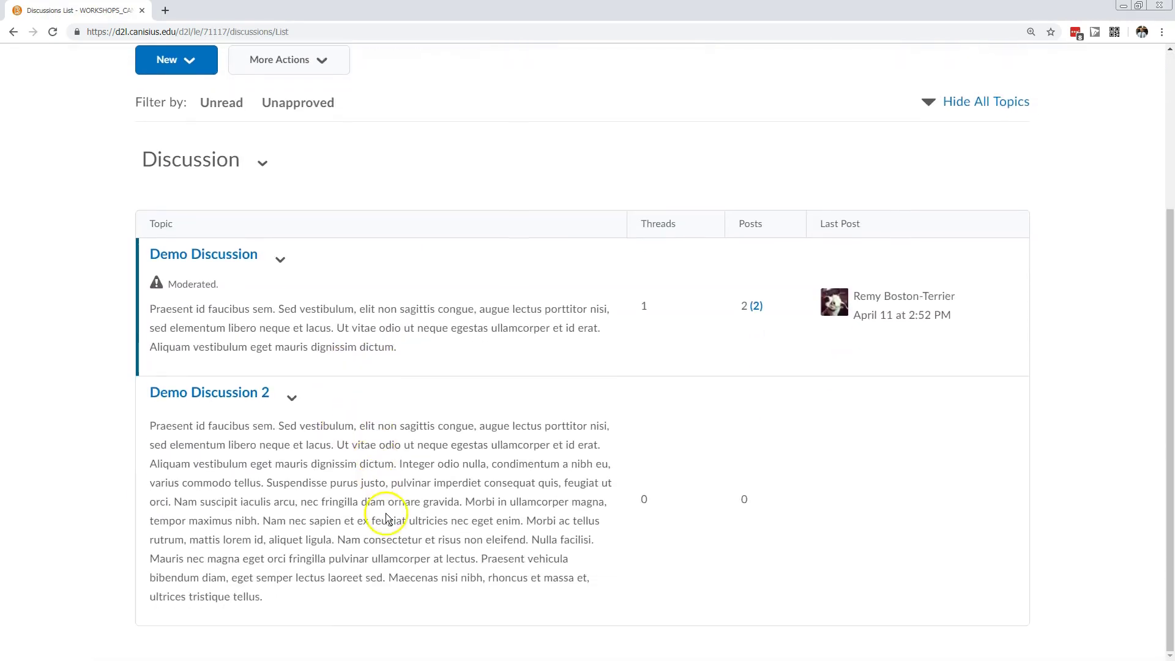
scroll(385, 499, up, 3)
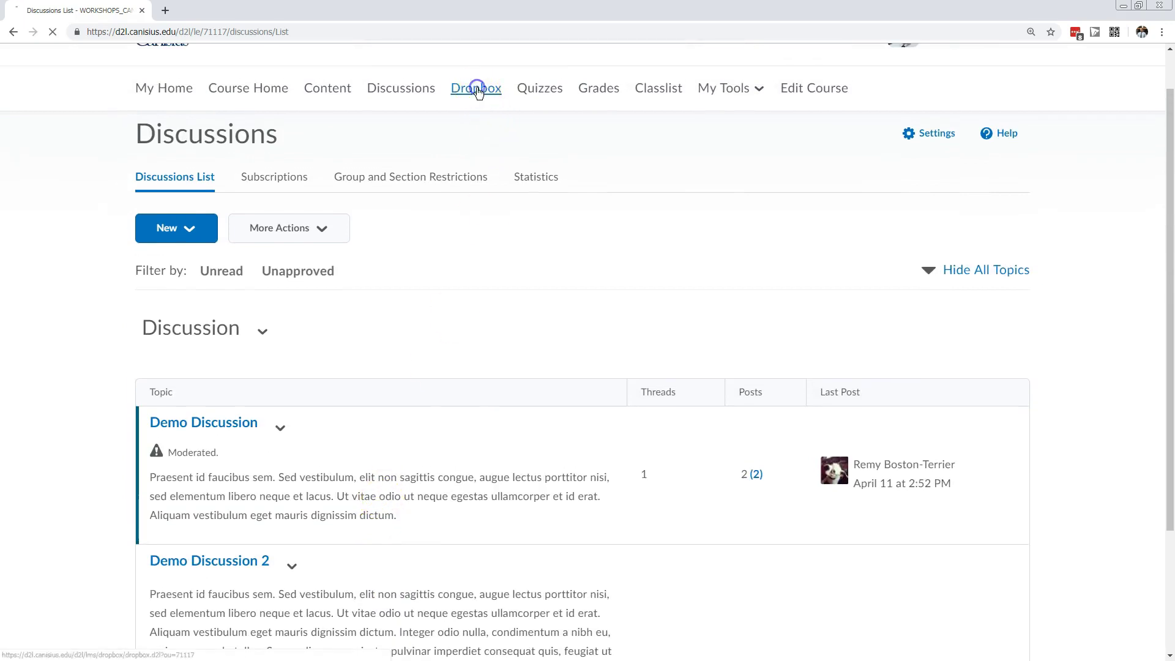
click(483, 106)
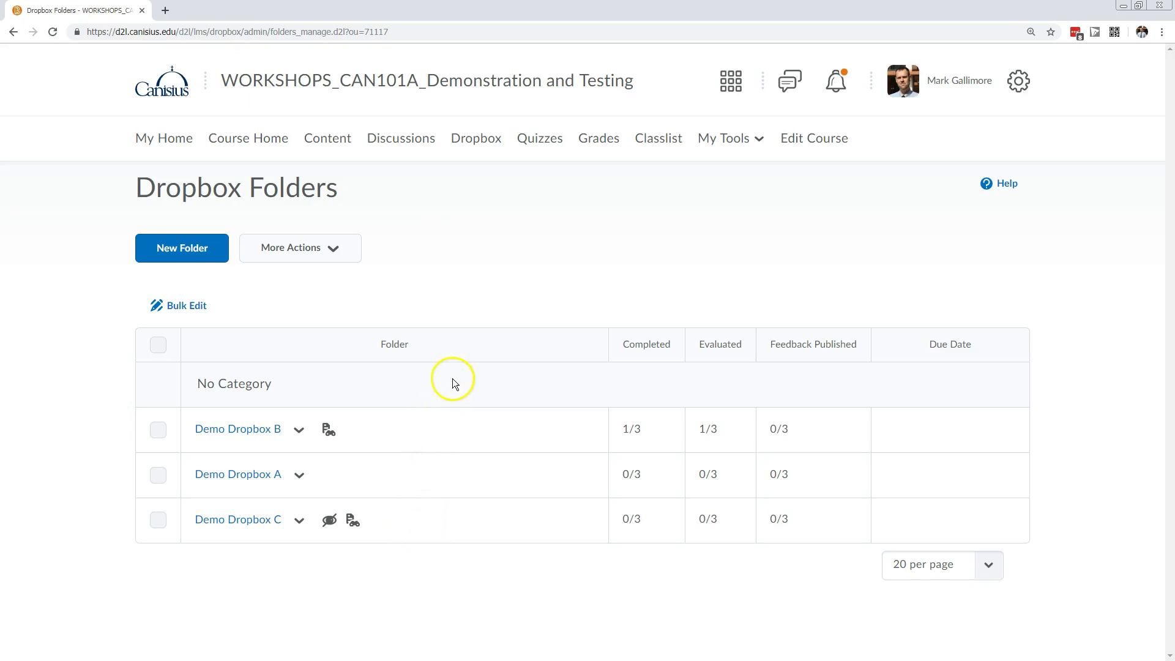
click(536, 139)
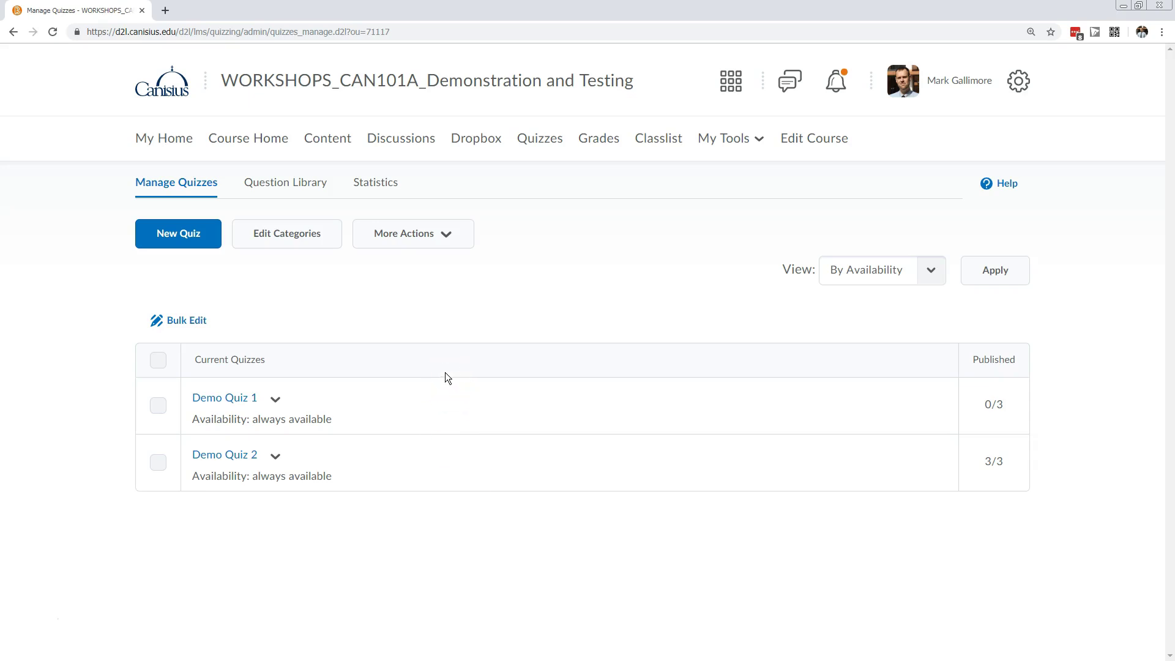
click(329, 137)
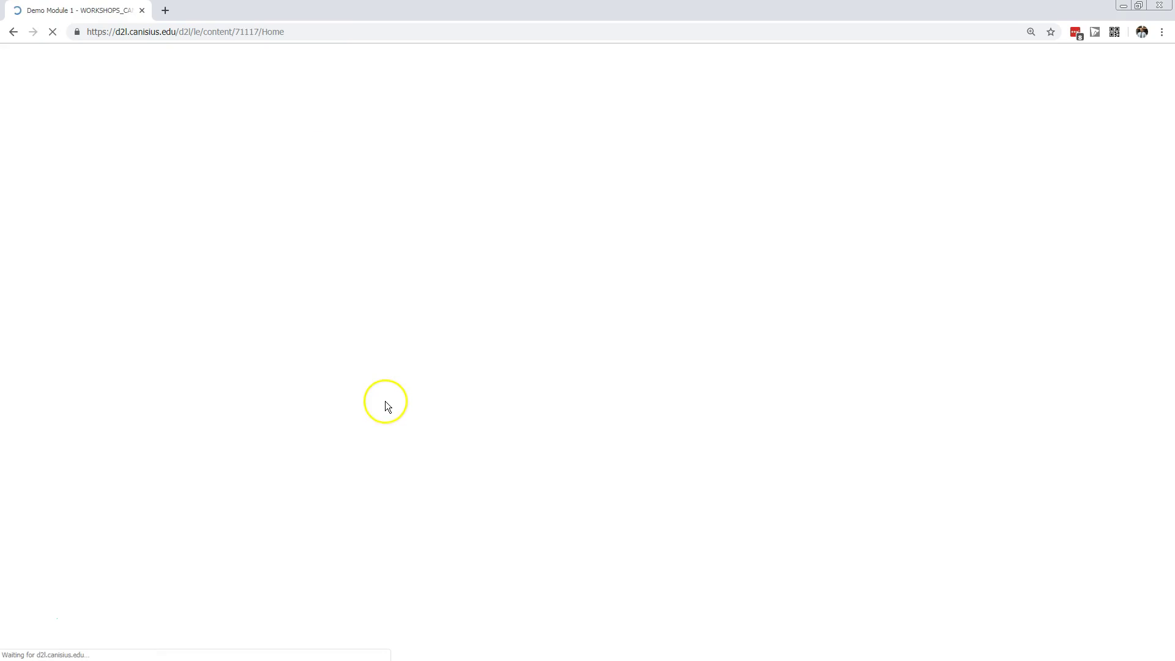
scroll(286, 435, down, 1)
scroll(286, 435, down, 2)
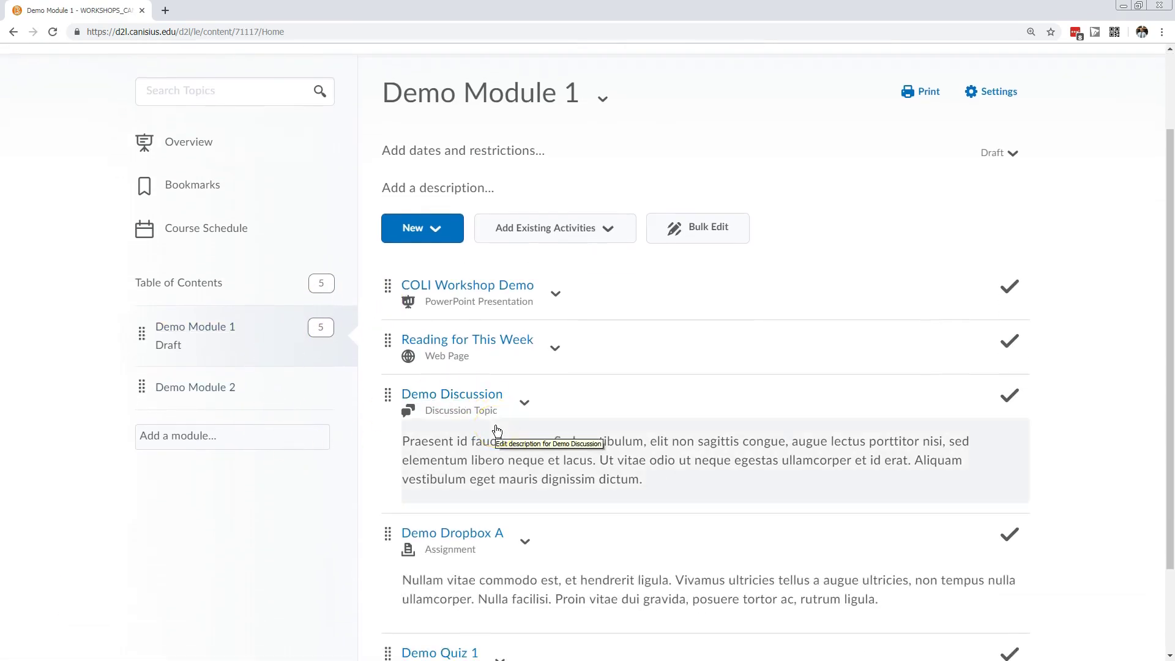
scroll(496, 430, up, 1)
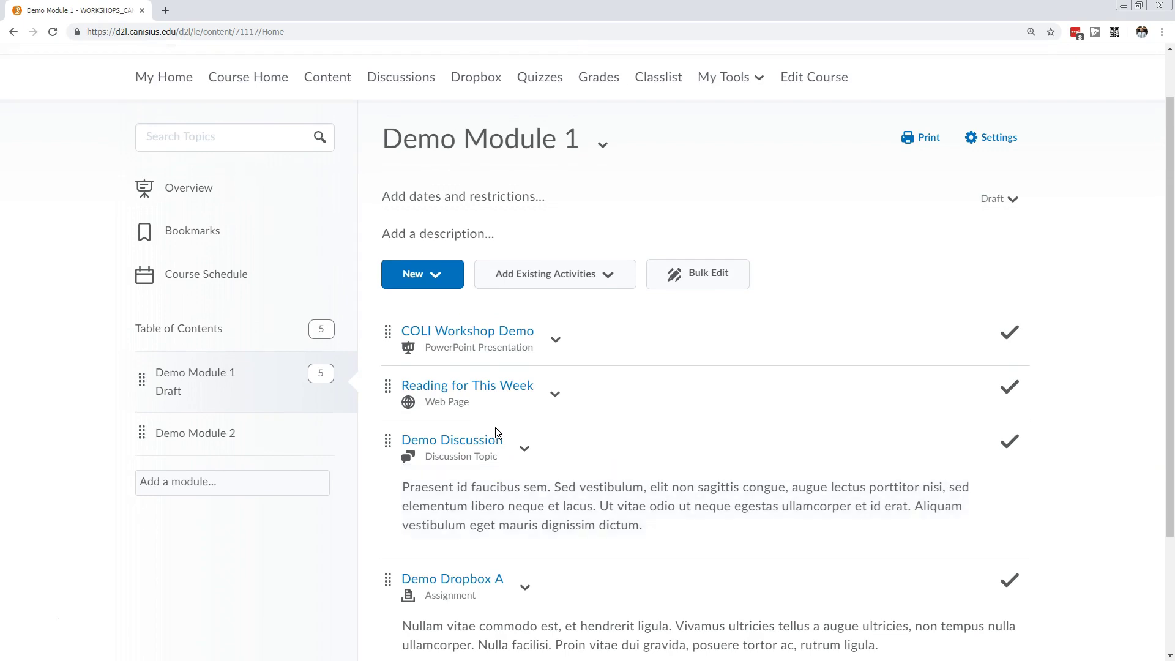
scroll(495, 428, up, 1)
scroll(494, 431, up, 1)
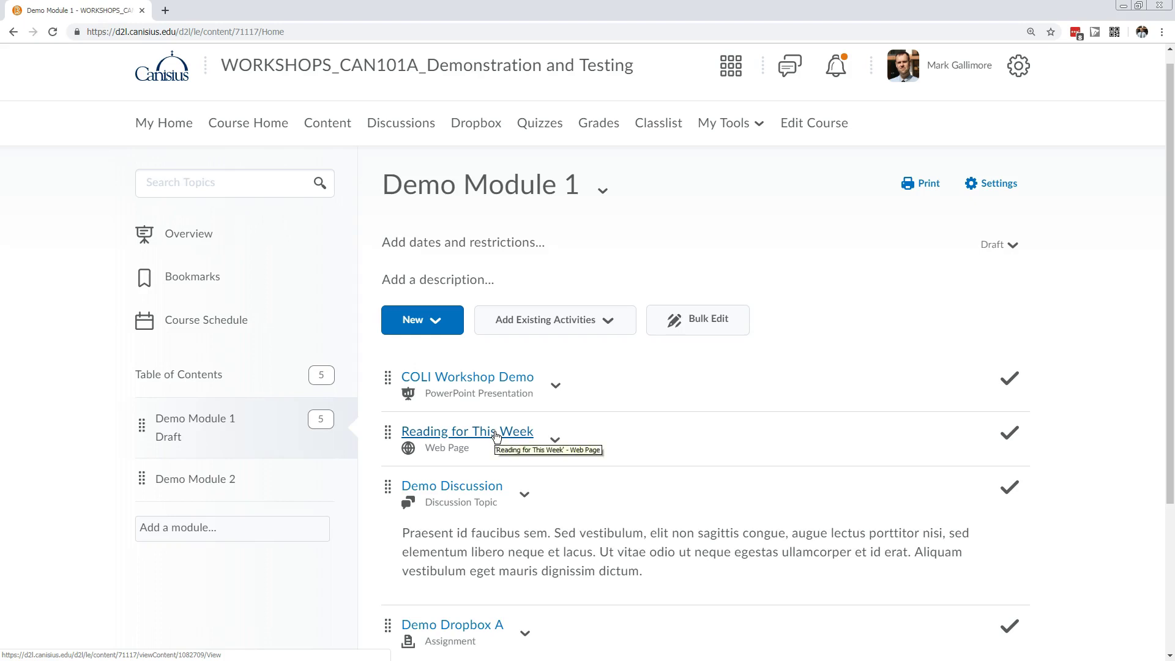
scroll(495, 436, down, 3)
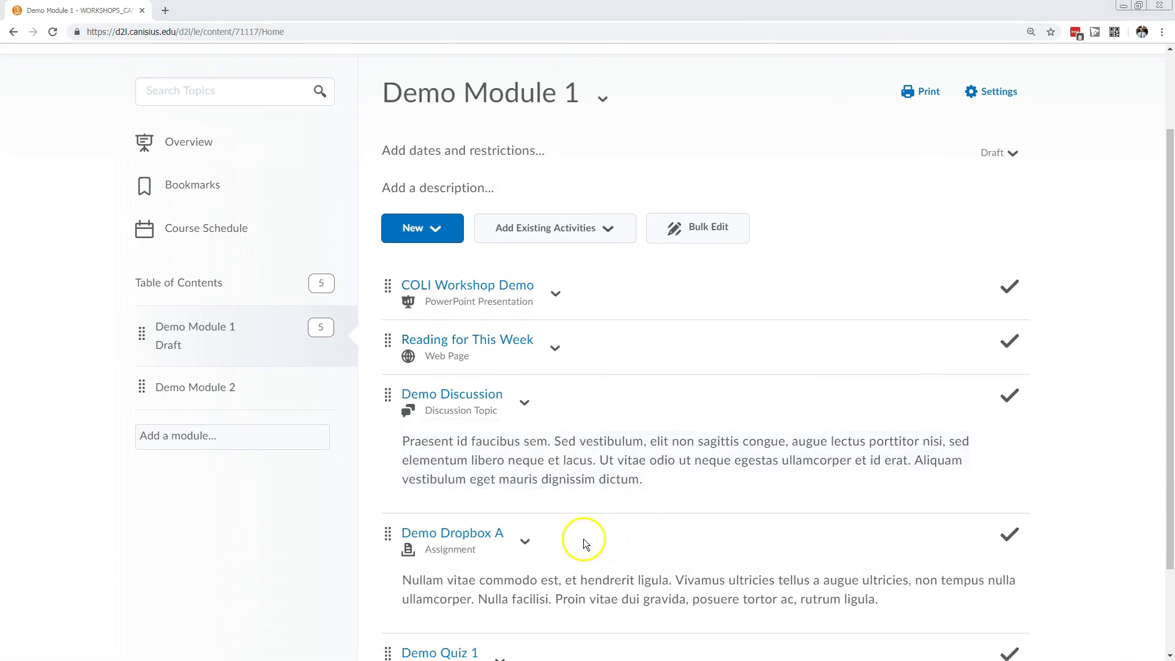
scroll(537, 538, up, 3)
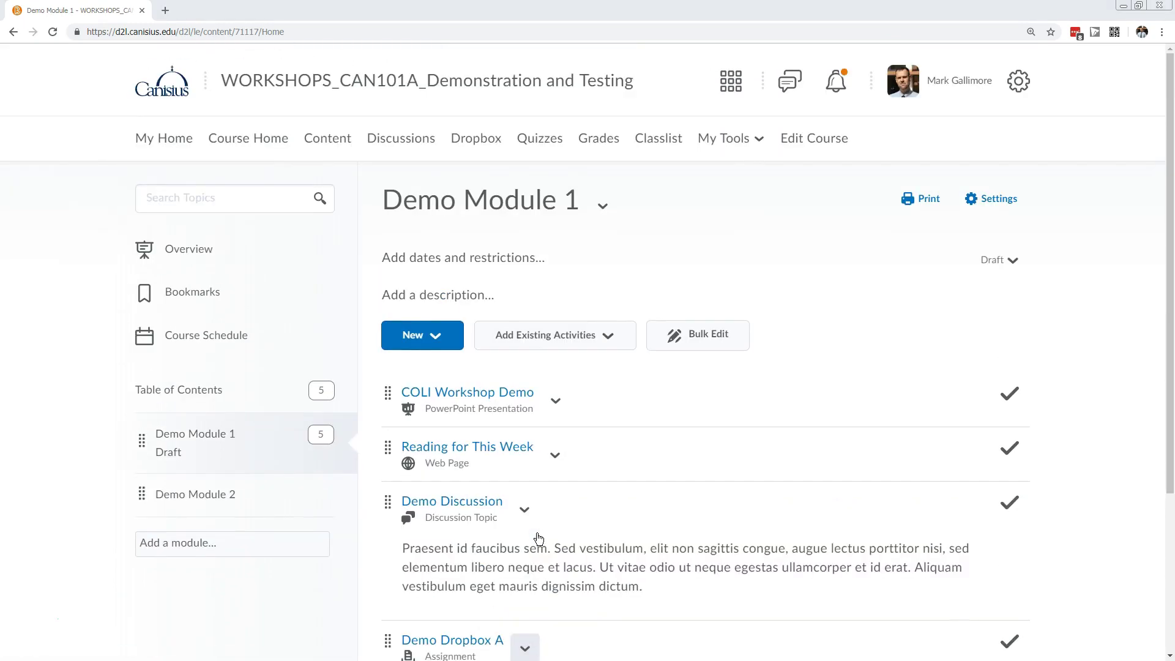
Create a new dropbox folder in Demo Module 2 titled Demo Dropbox D.
click(222, 496)
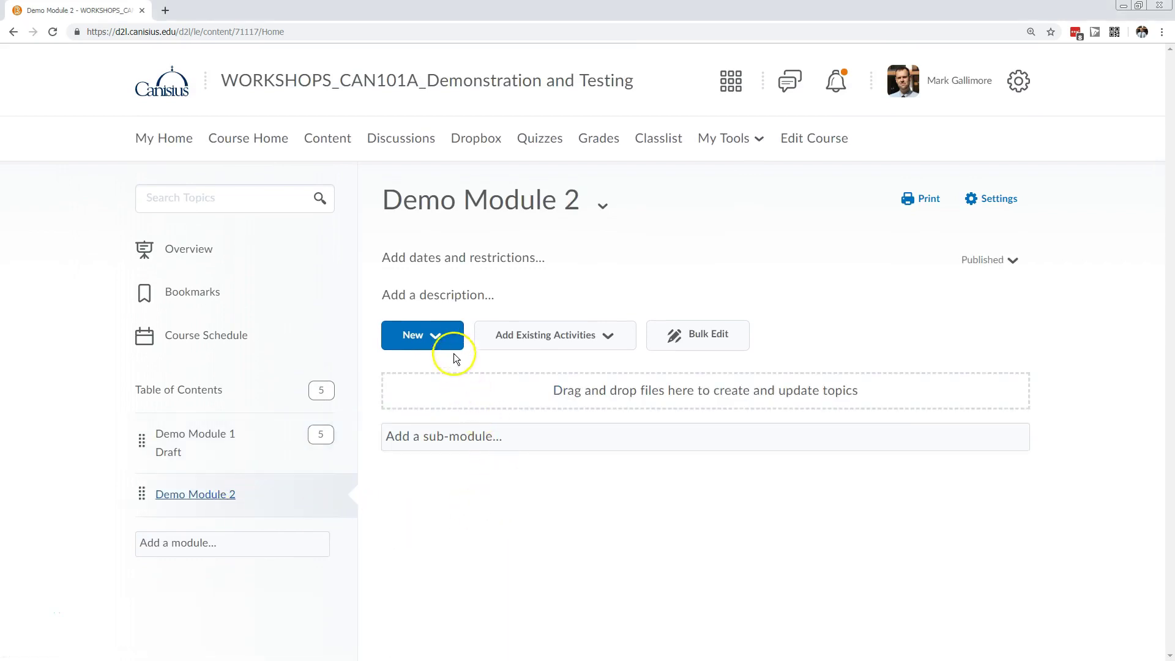
click(443, 338)
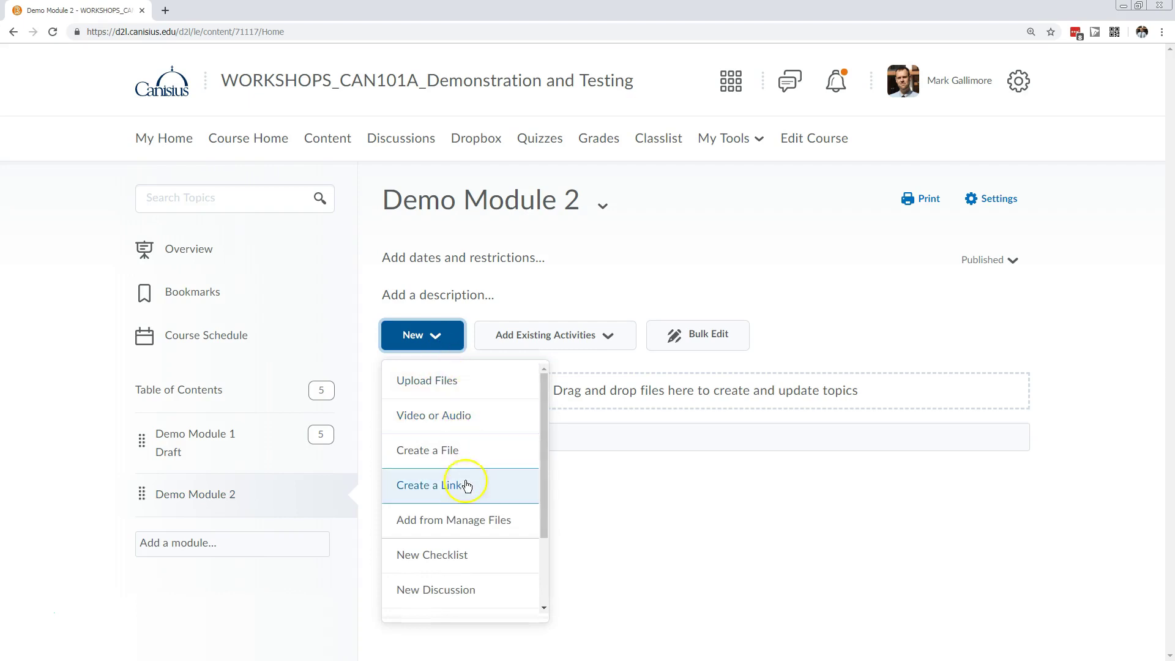
scroll(449, 553, down, 1)
click(441, 566)
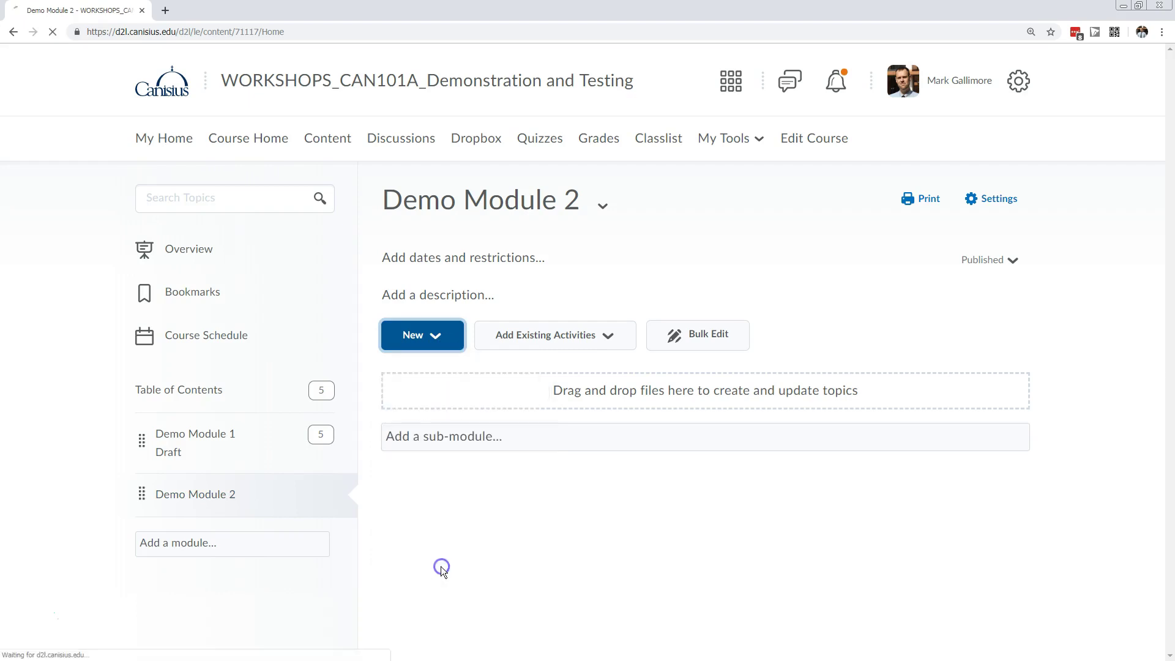
click(246, 237)
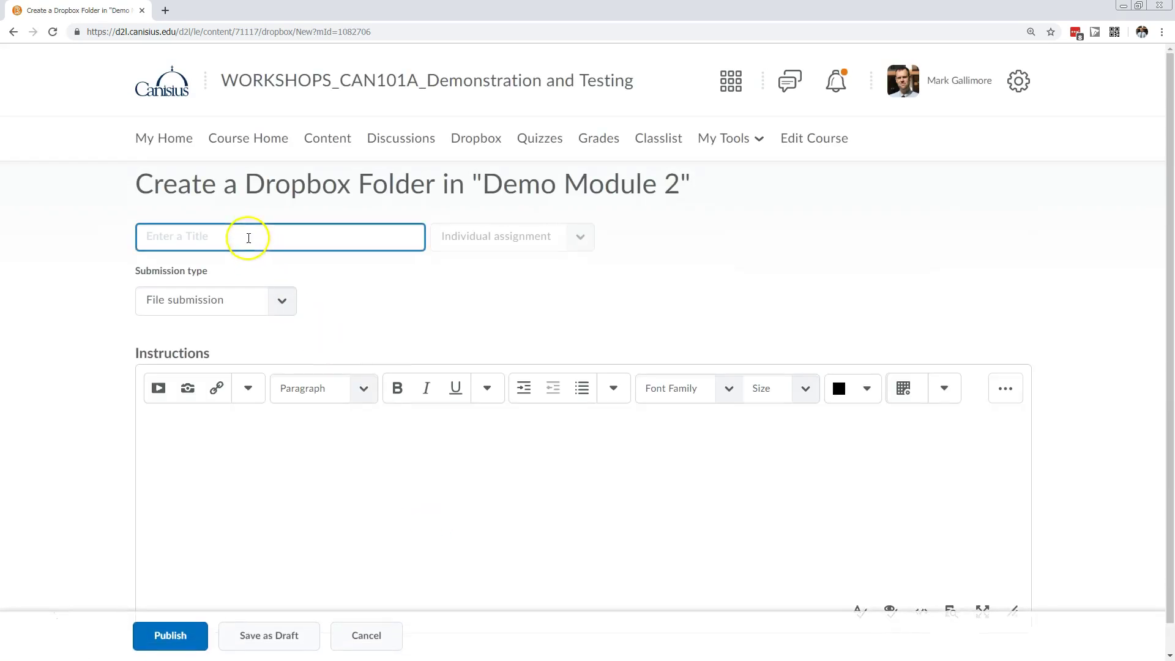
text(Dem)
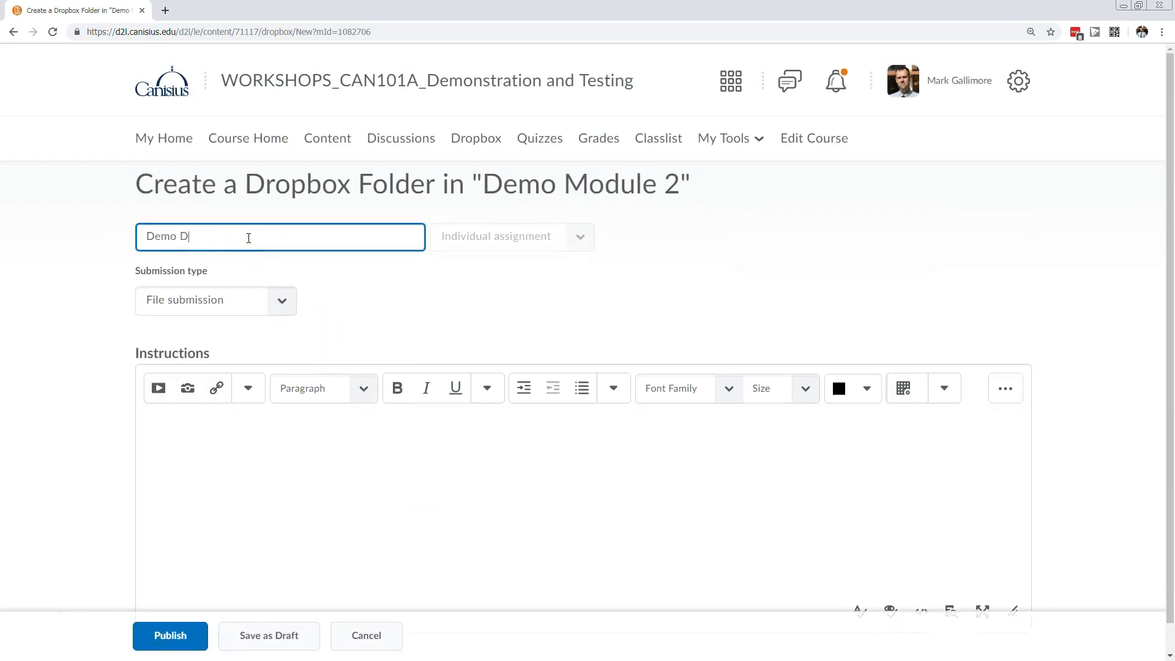
text(o D)
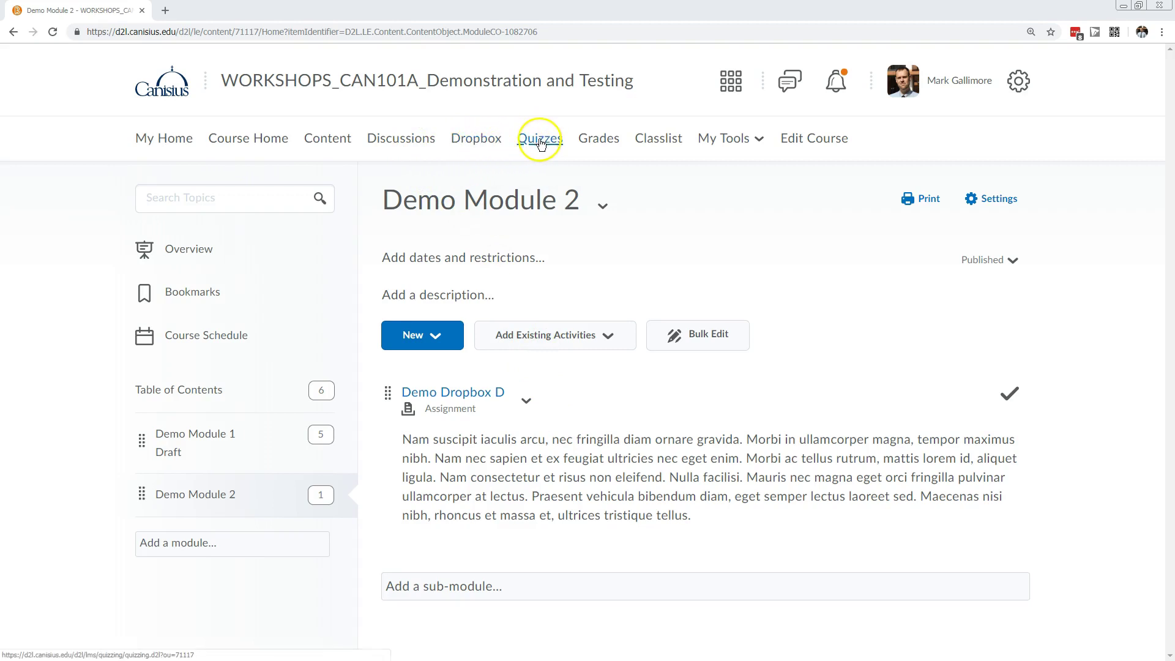
Start a blank New Folder form from the course's Dropbox folders list.
click(476, 142)
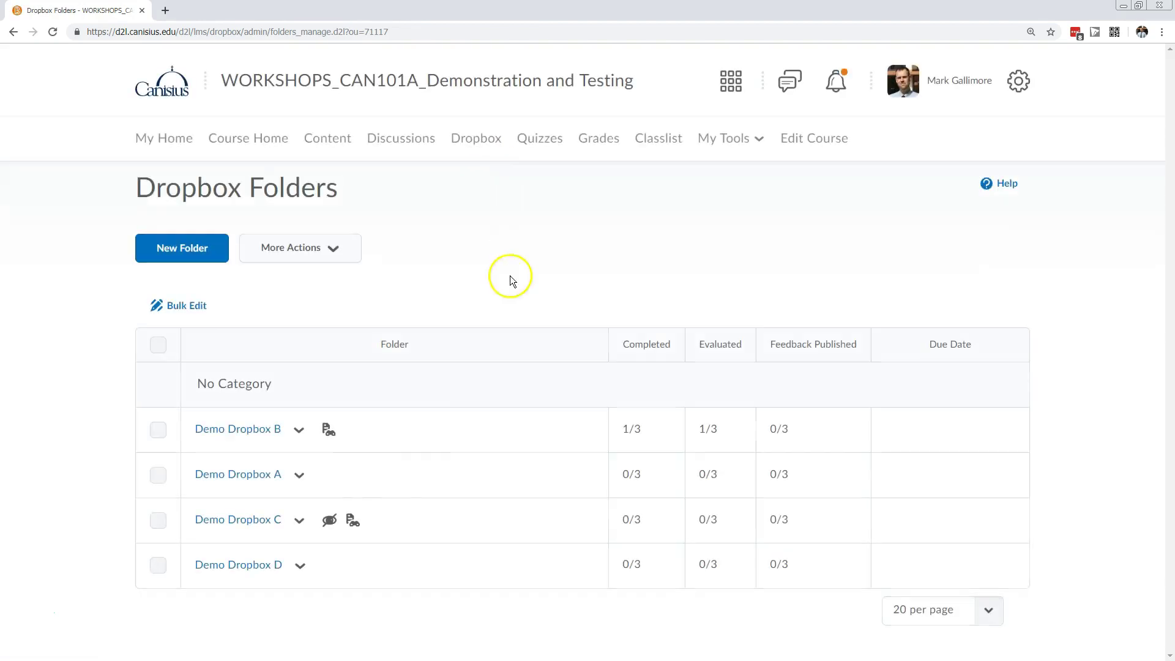
click(178, 247)
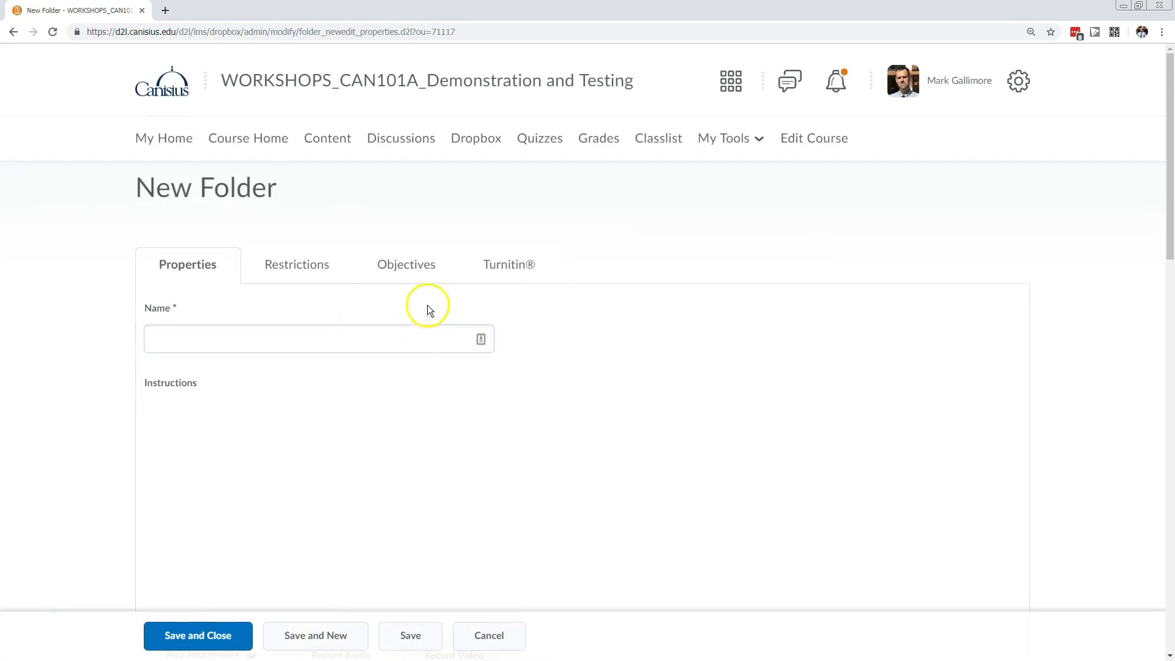
click(504, 268)
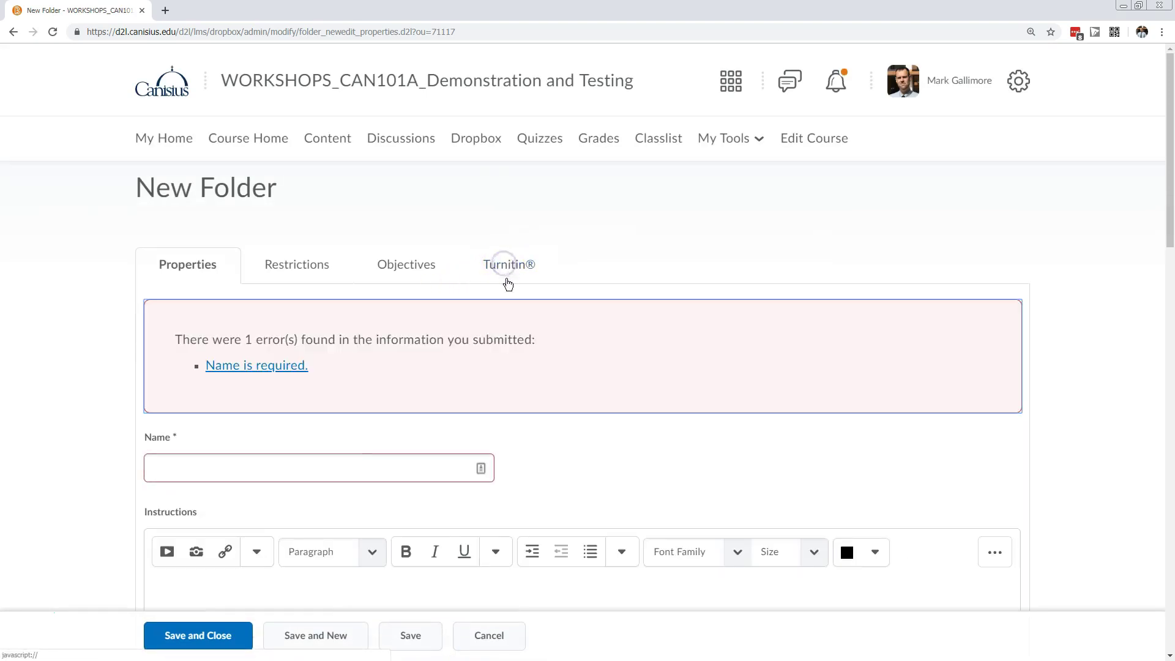
click(278, 466)
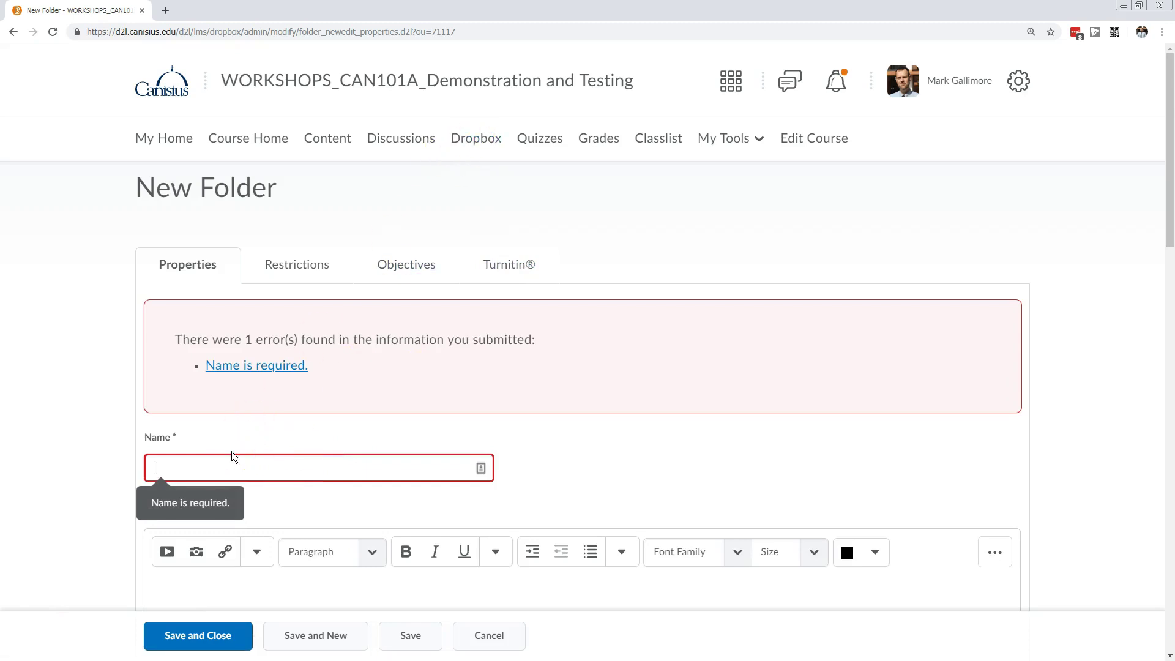
Enter 'Demo Dr' as the new folder name, then leave for the course content.
text(Demo Dr)
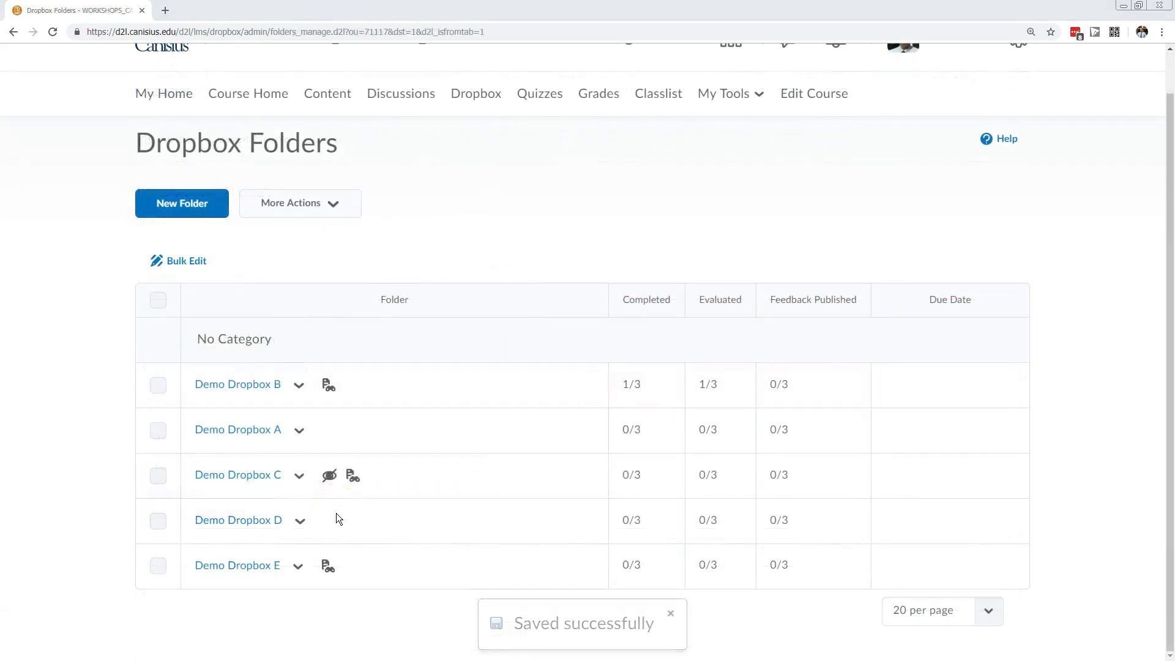
scroll(339, 516, up, 1)
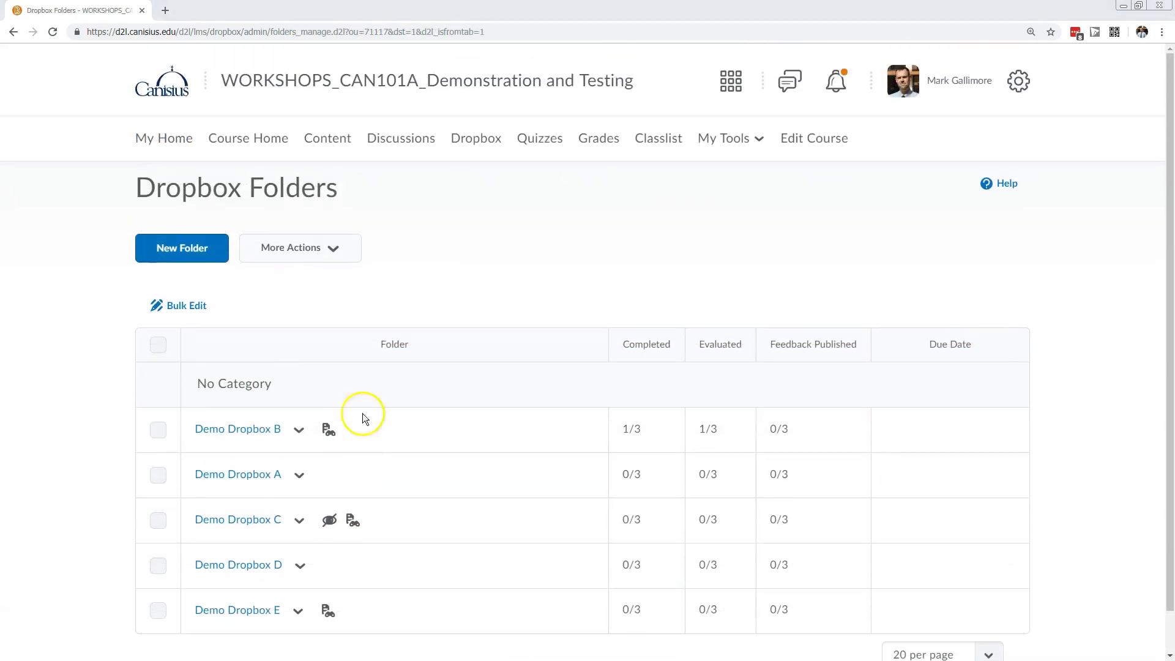
click(328, 141)
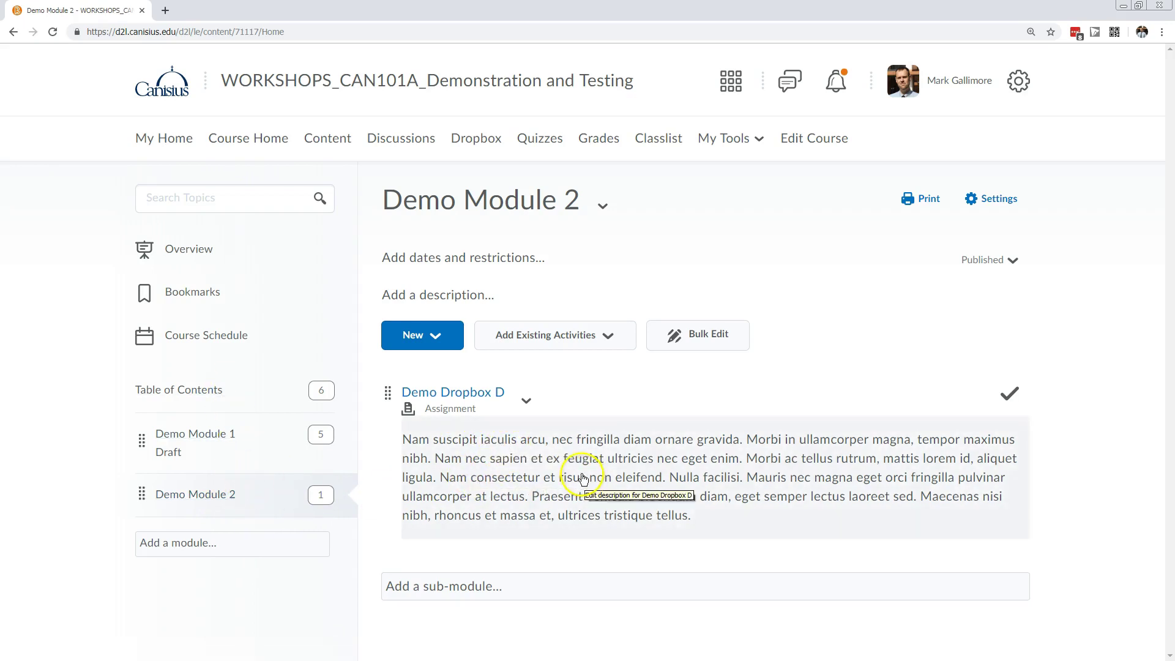
Add the existing Demo Dropbox E to Demo Module 2 beside Demo Dropbox D.
click(615, 342)
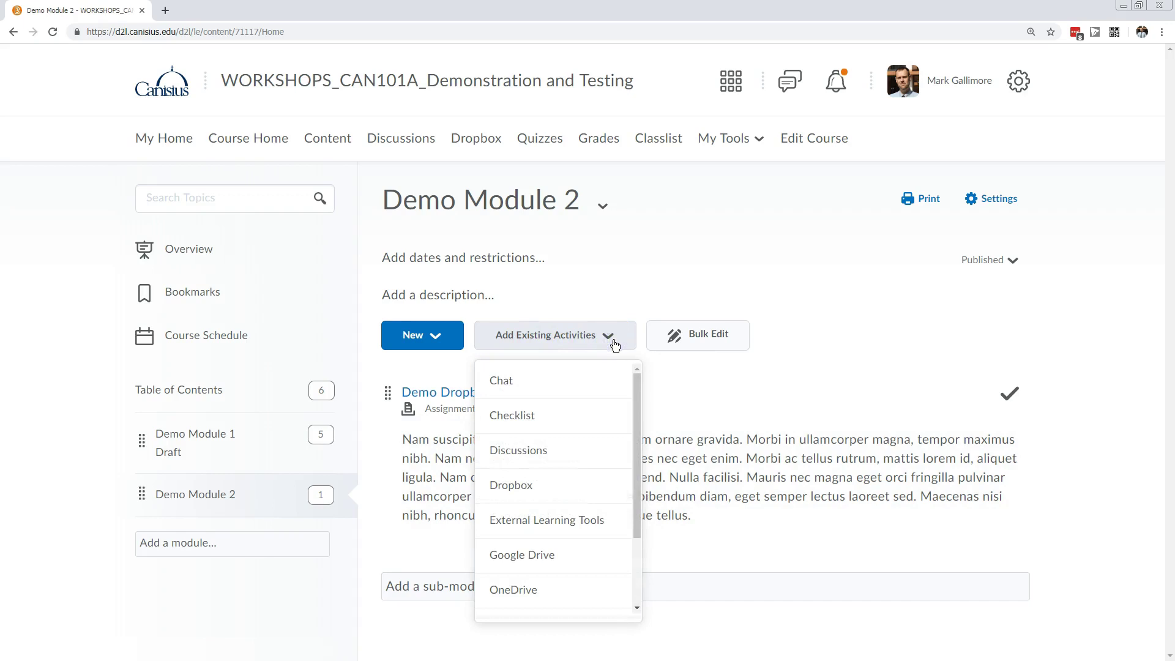
click(525, 490)
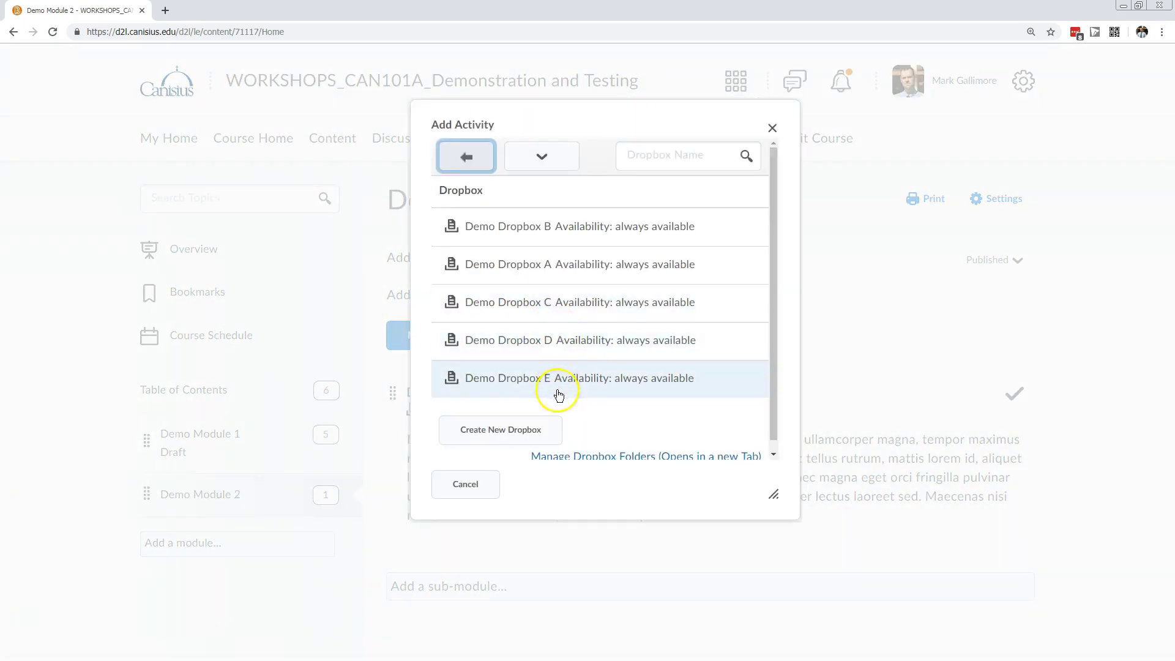
scroll(595, 351, down, 1)
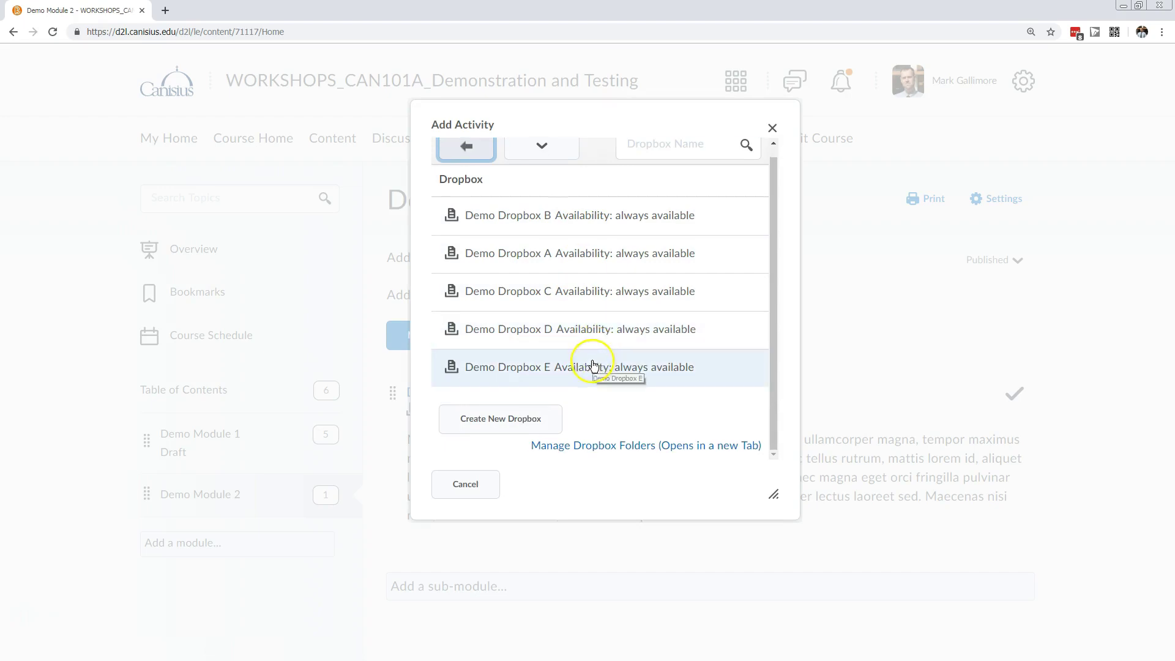
click(535, 369)
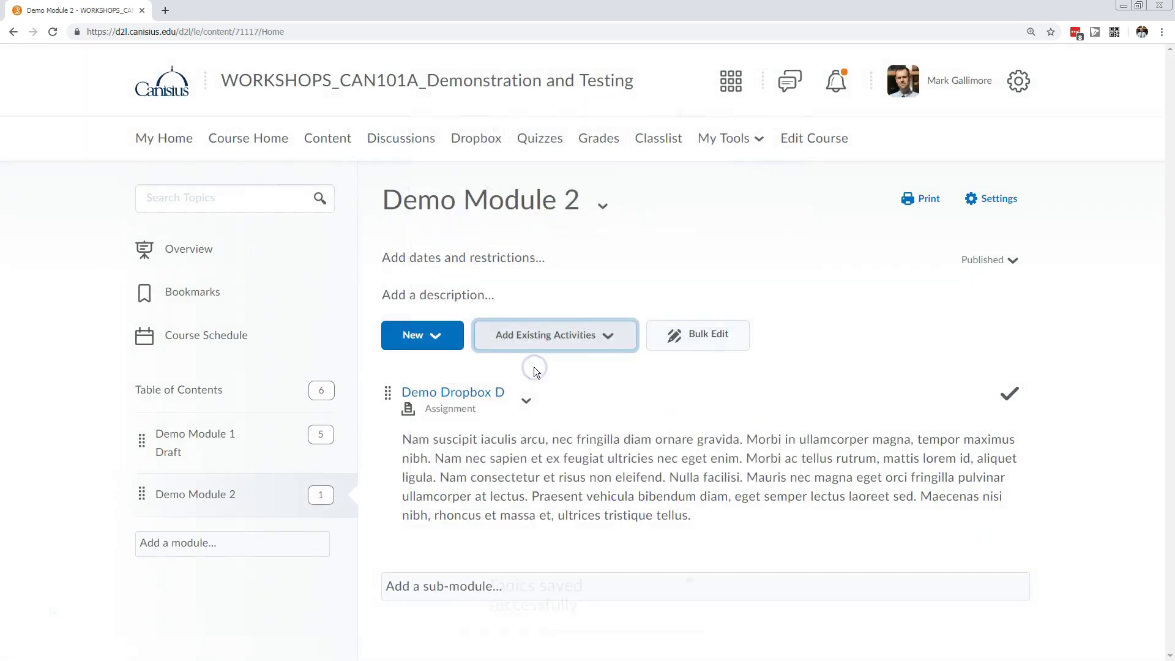
scroll(538, 392, down, 3)
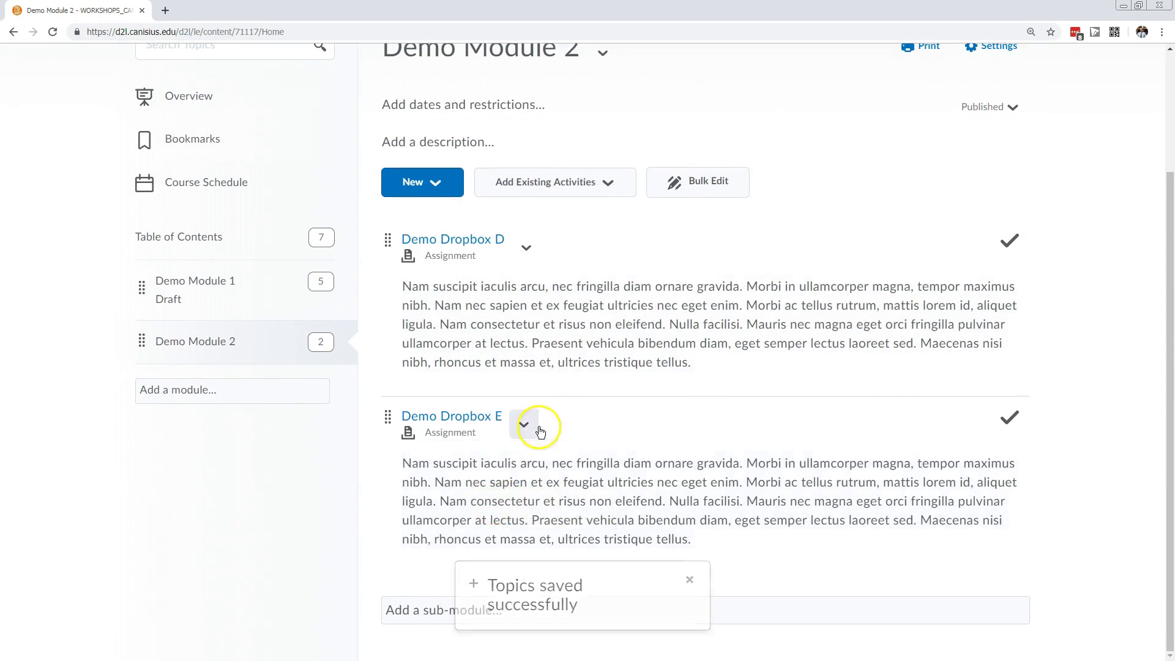
scroll(599, 538, up, 3)
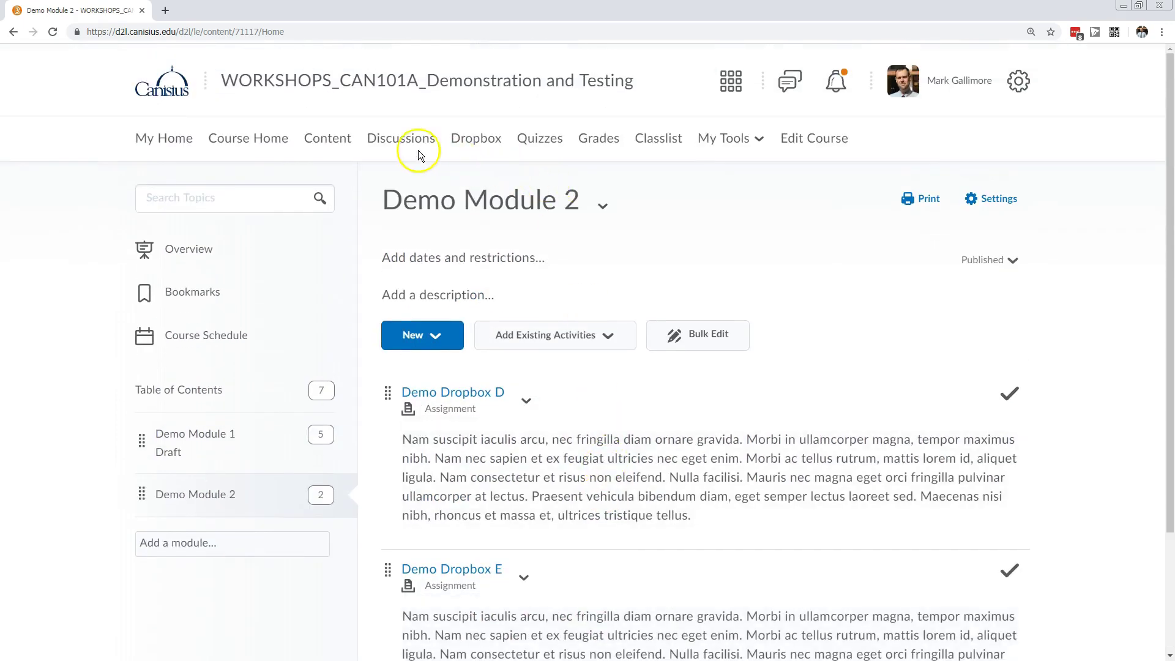
Scroll through Demo Module 1's topics, including the COLI Workshop Demo slide deck.
scroll(552, 465, down, 1)
scroll(552, 465, down, 2)
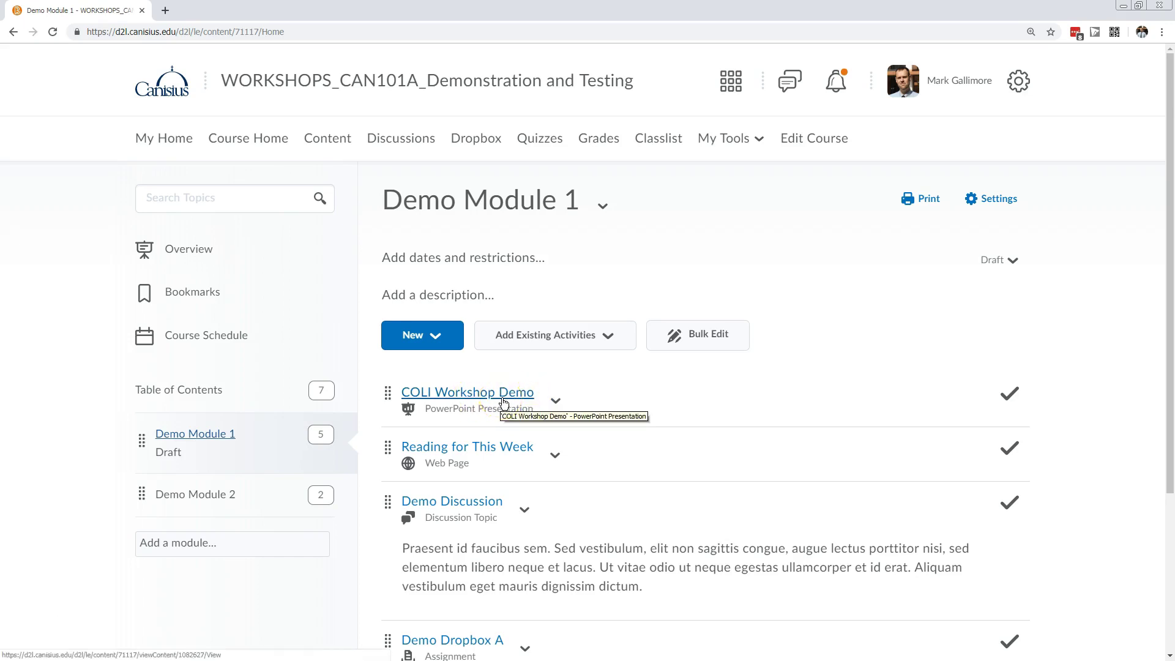
Delete the COLI Workshop Demo topic from Demo Module 1, keeping its file in the course.
click(556, 406)
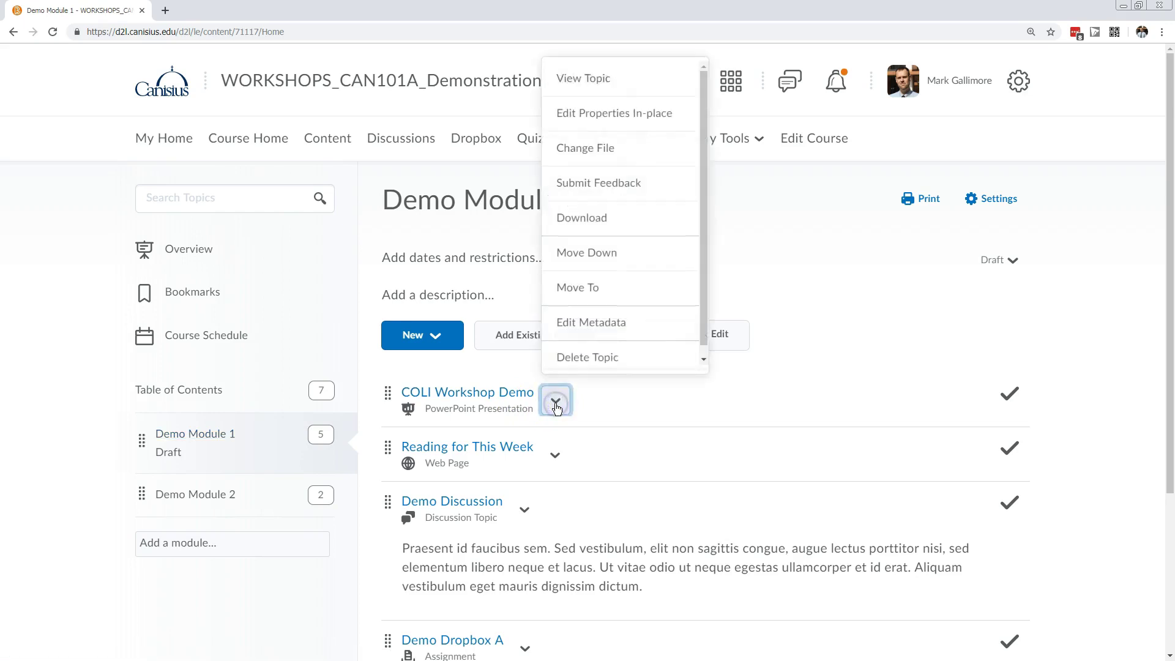
click(589, 355)
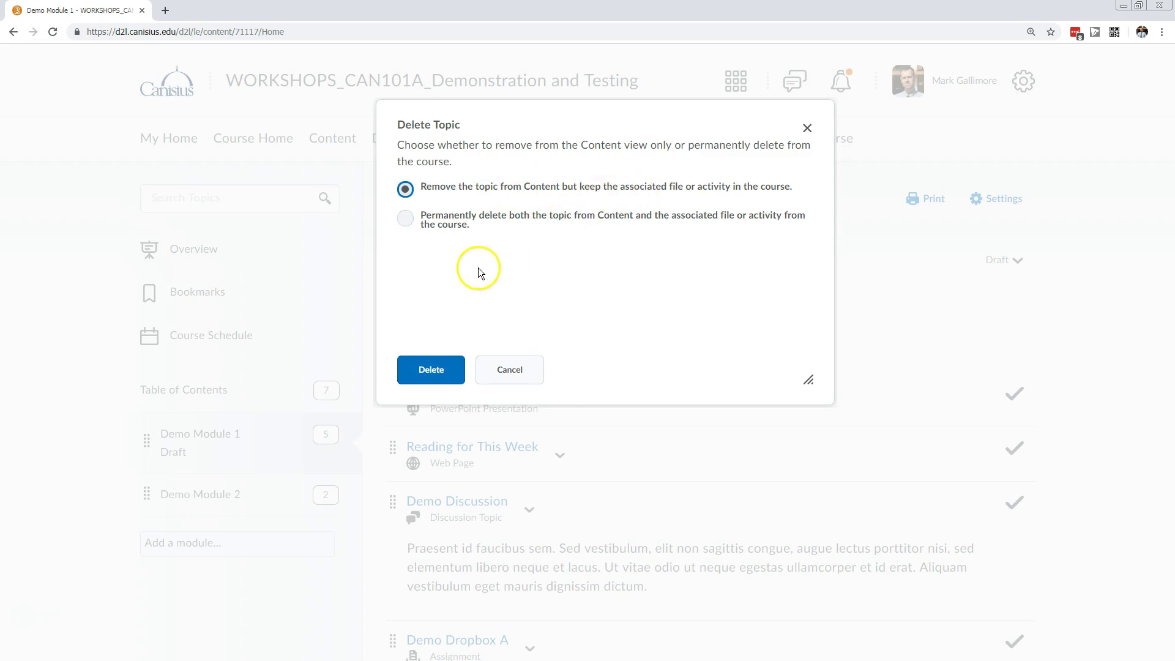
click(431, 371)
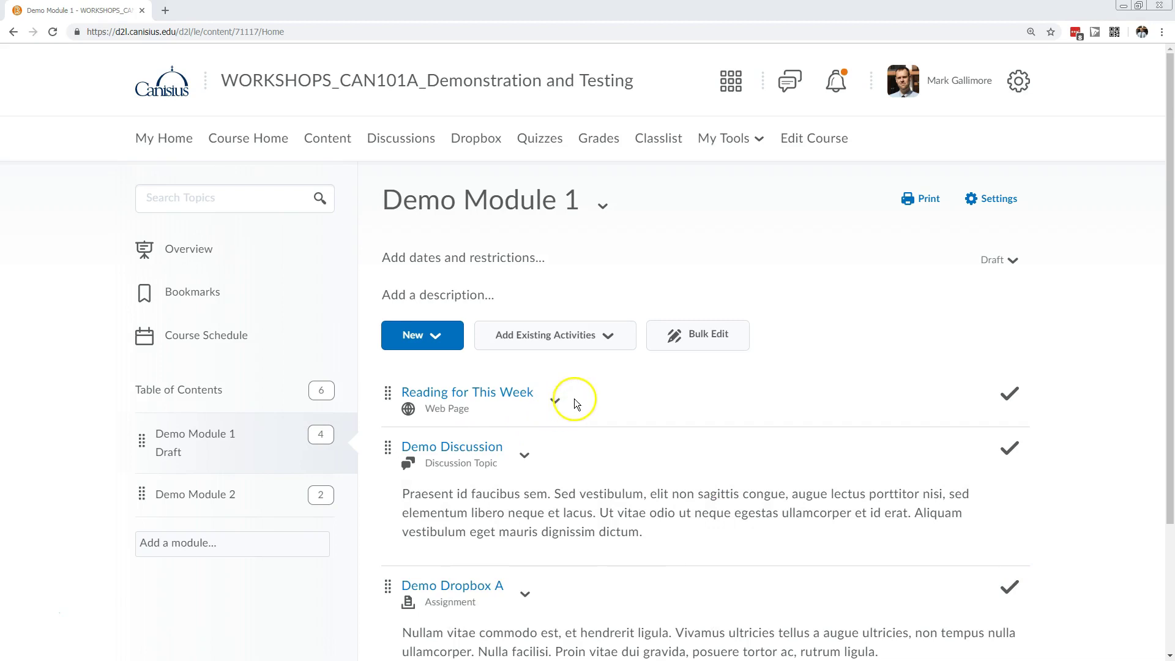
View the uploaded course files, including test&demo COLI.docx, via Edit Course's Manage Files.
click(806, 140)
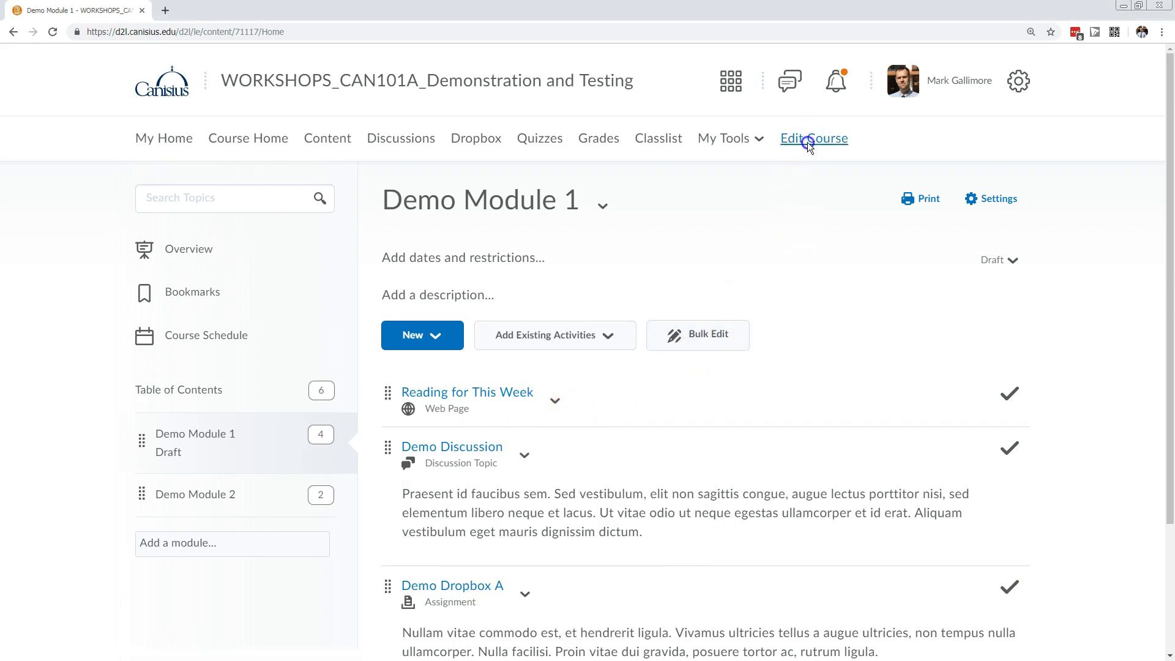
scroll(509, 422, down, 1)
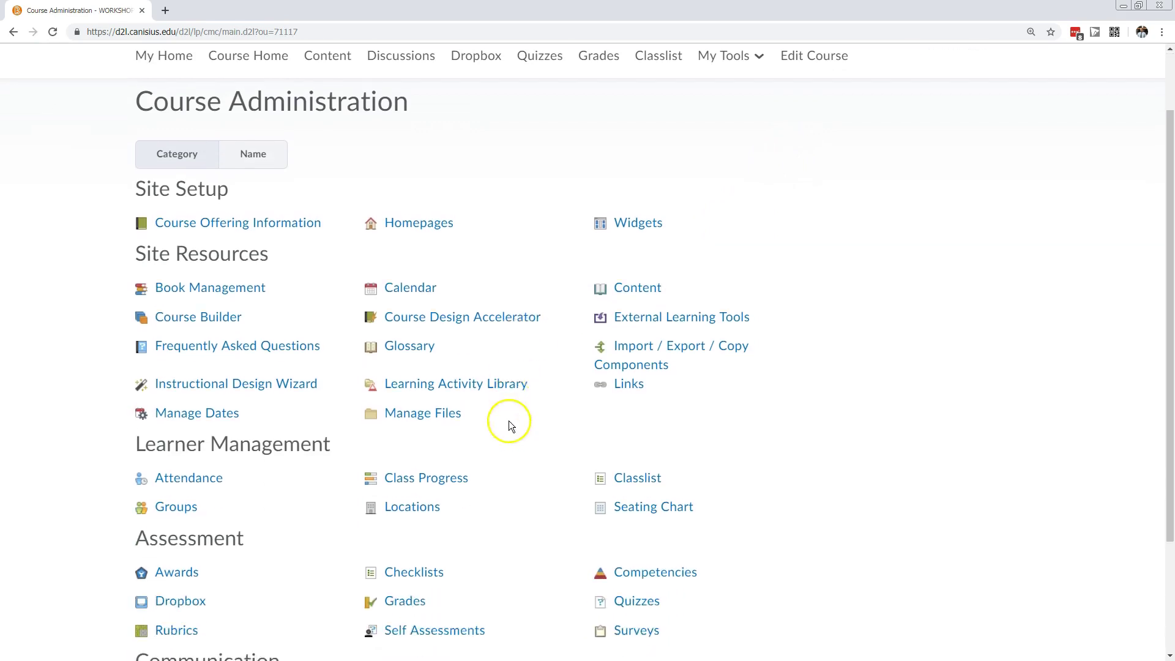
click(416, 405)
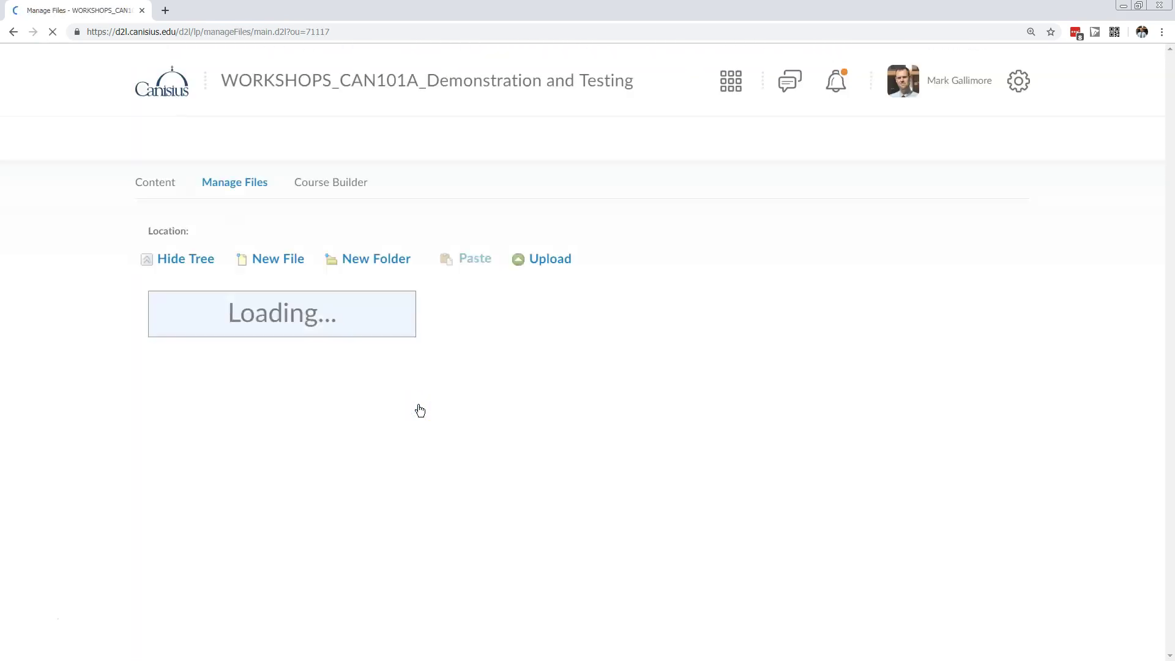
click(1166, 537)
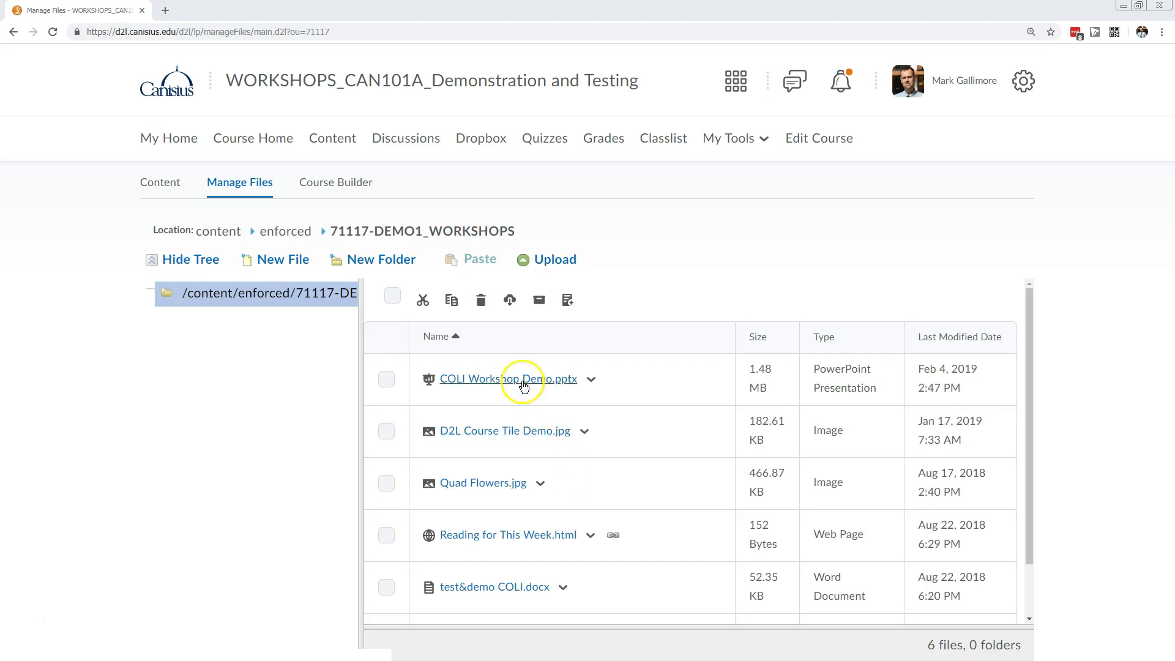
click(323, 139)
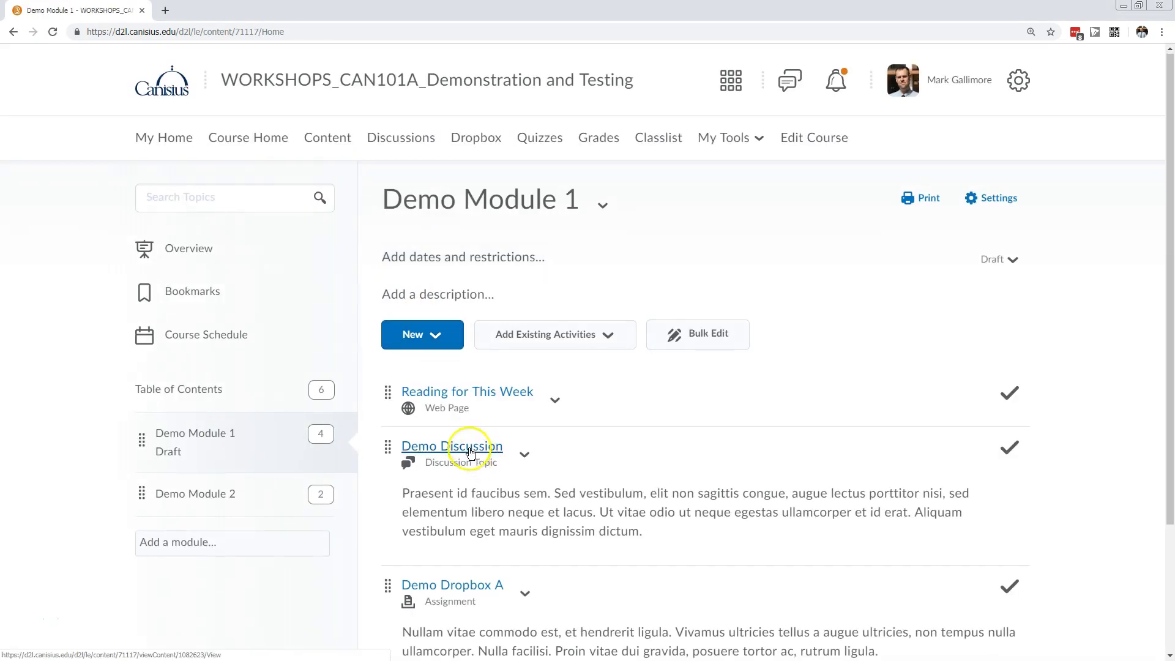
Add test&demo COLI.docx from the course files to Demo Module 2, after Demo Dropbox E.
scroll(367, 428, down, 2)
click(208, 379)
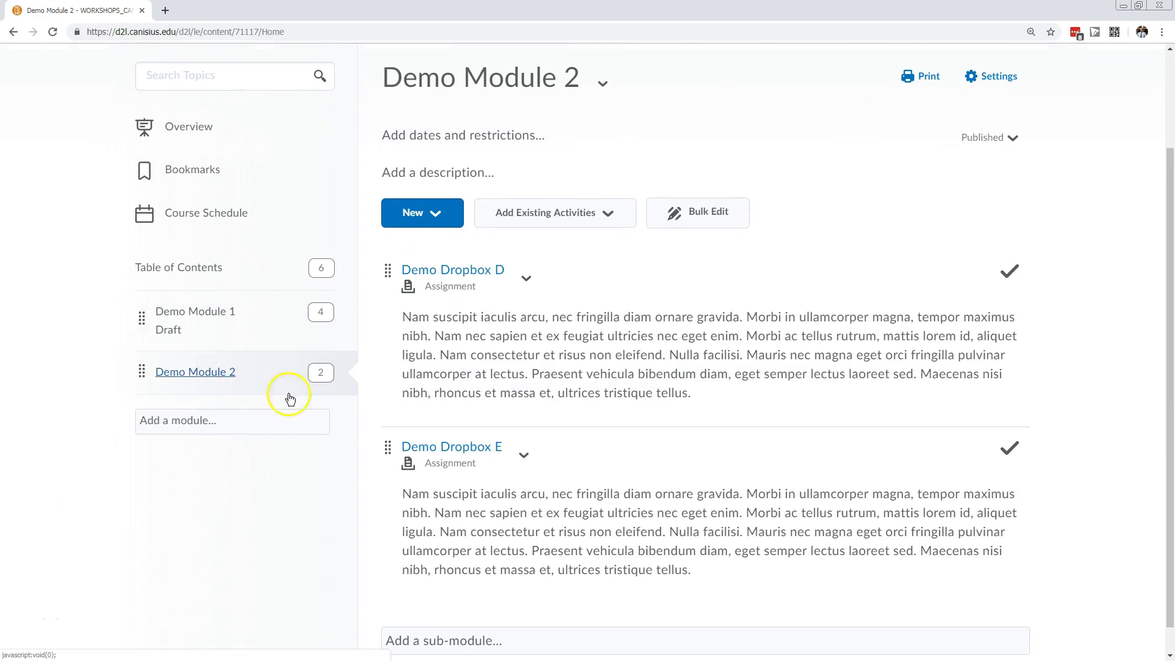
click(440, 219)
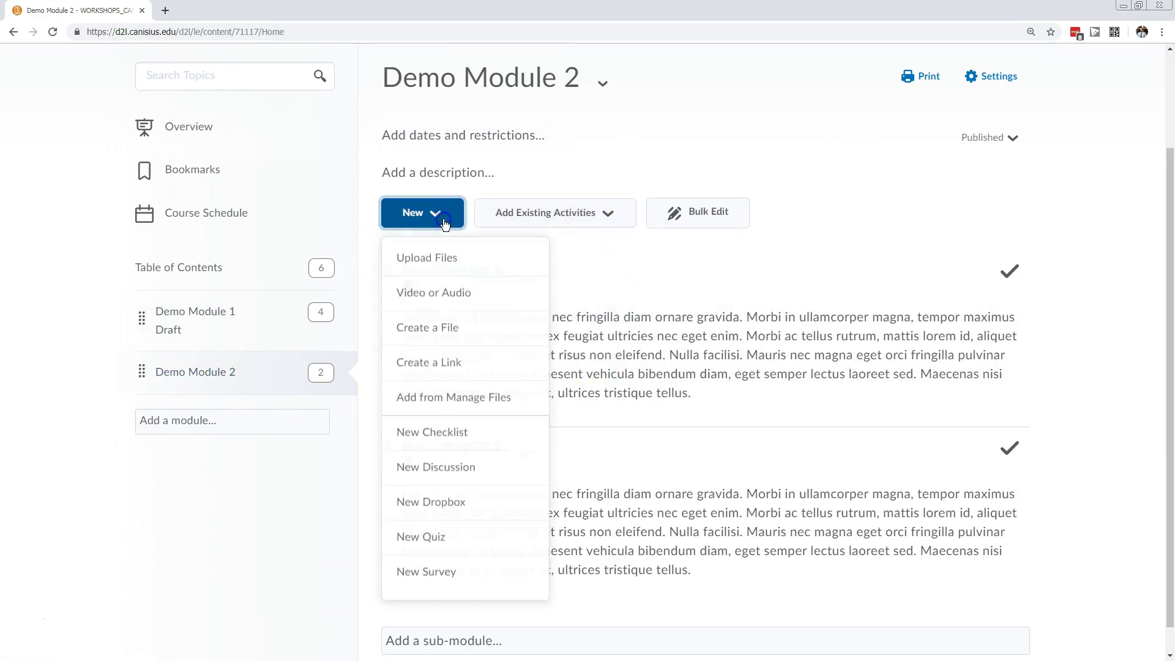
click(436, 400)
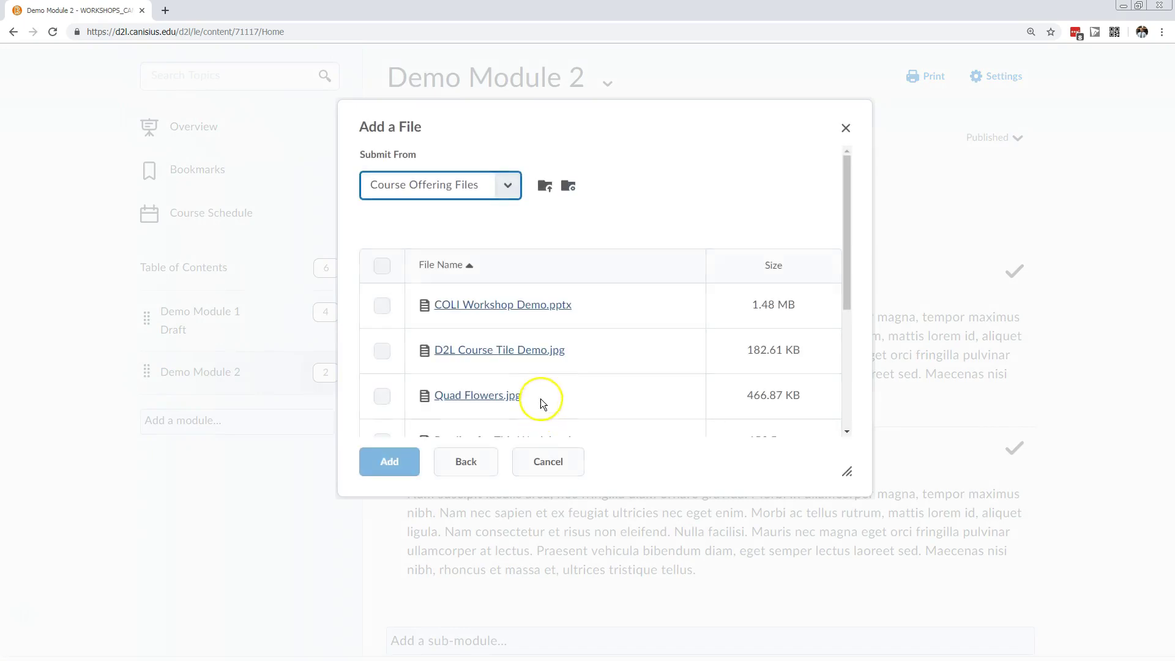
scroll(540, 375, down, 3)
scroll(536, 372, down, 2)
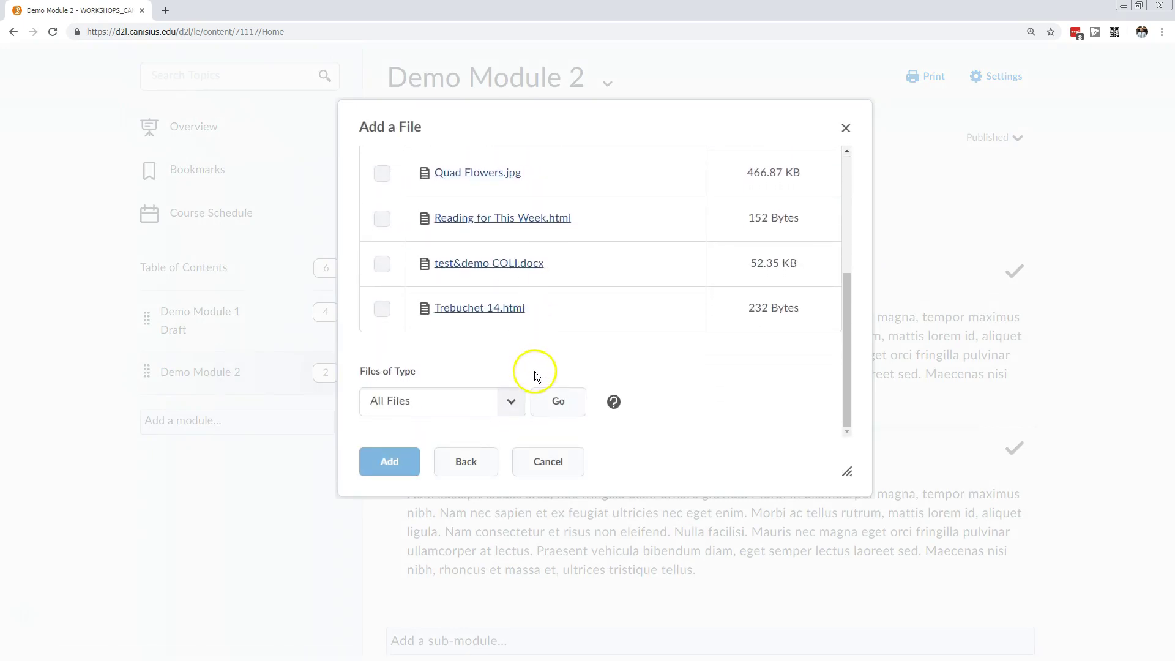
scroll(533, 371, up, 1)
scroll(533, 371, up, 1)
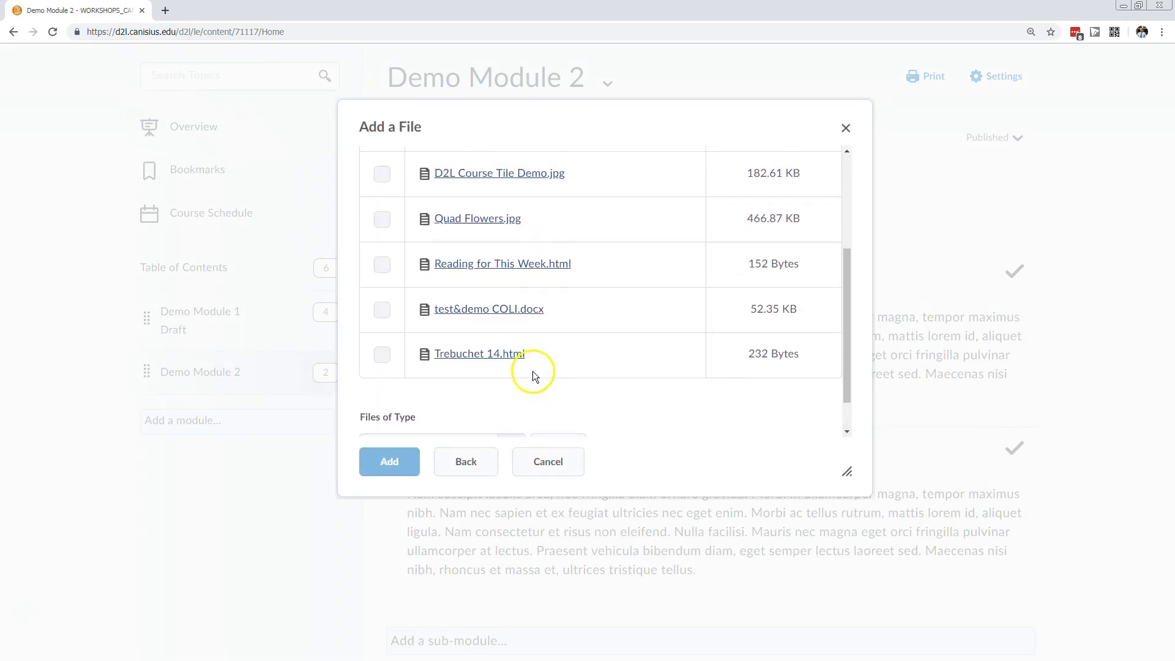
click(382, 309)
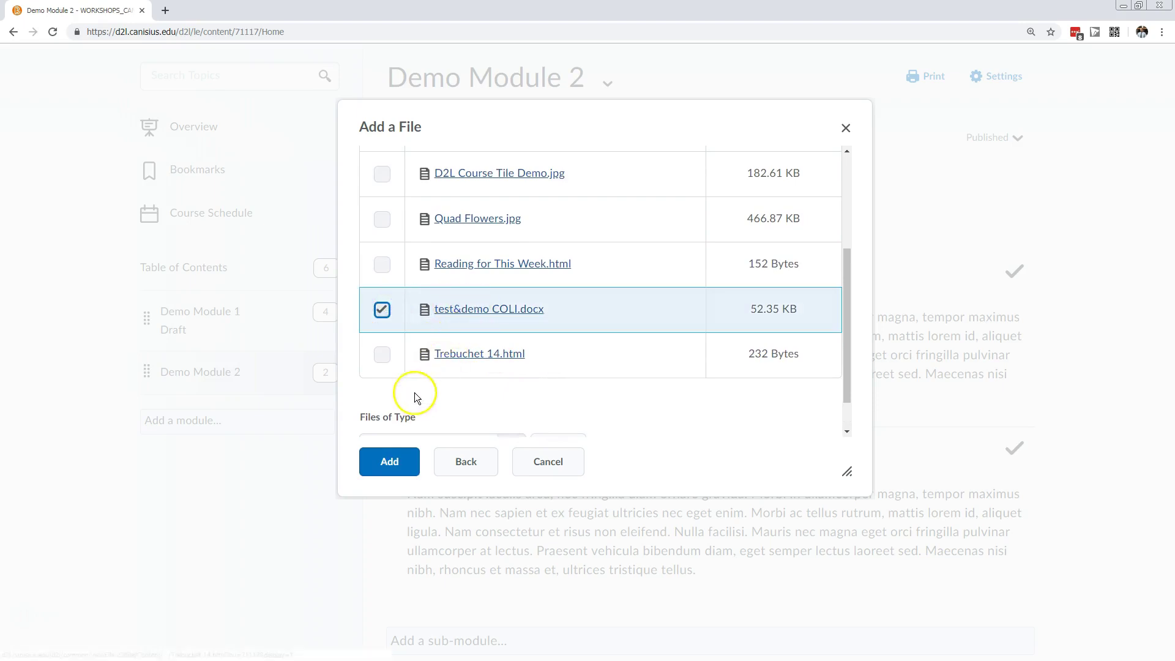
click(391, 462)
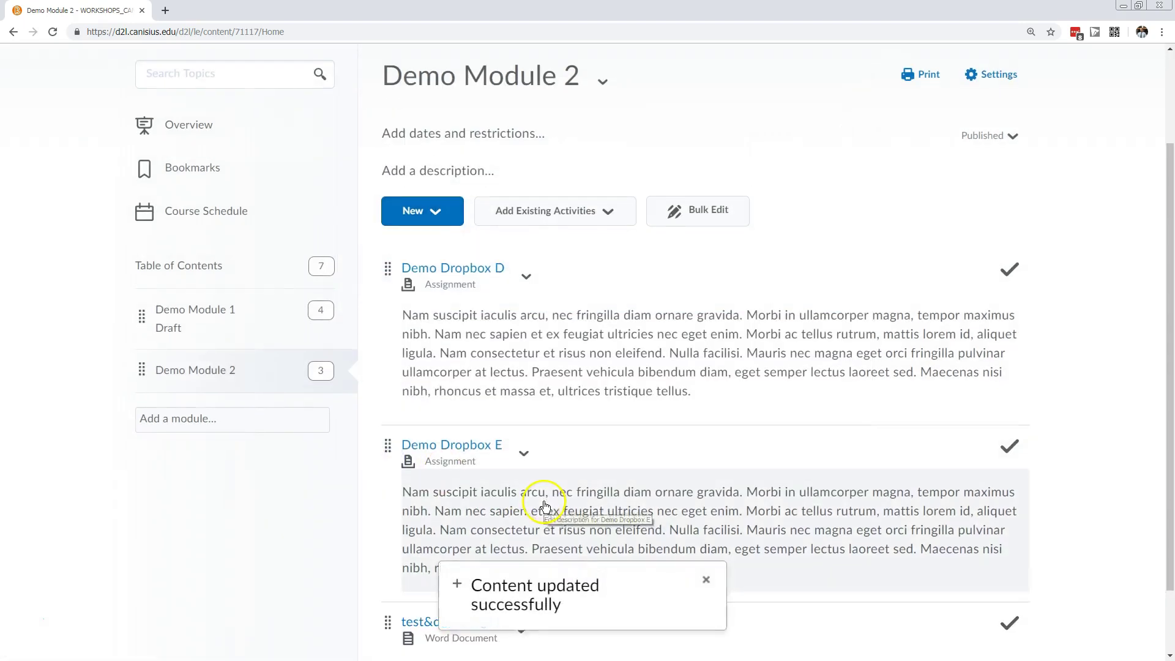
scroll(537, 505, down, 1)
click(698, 576)
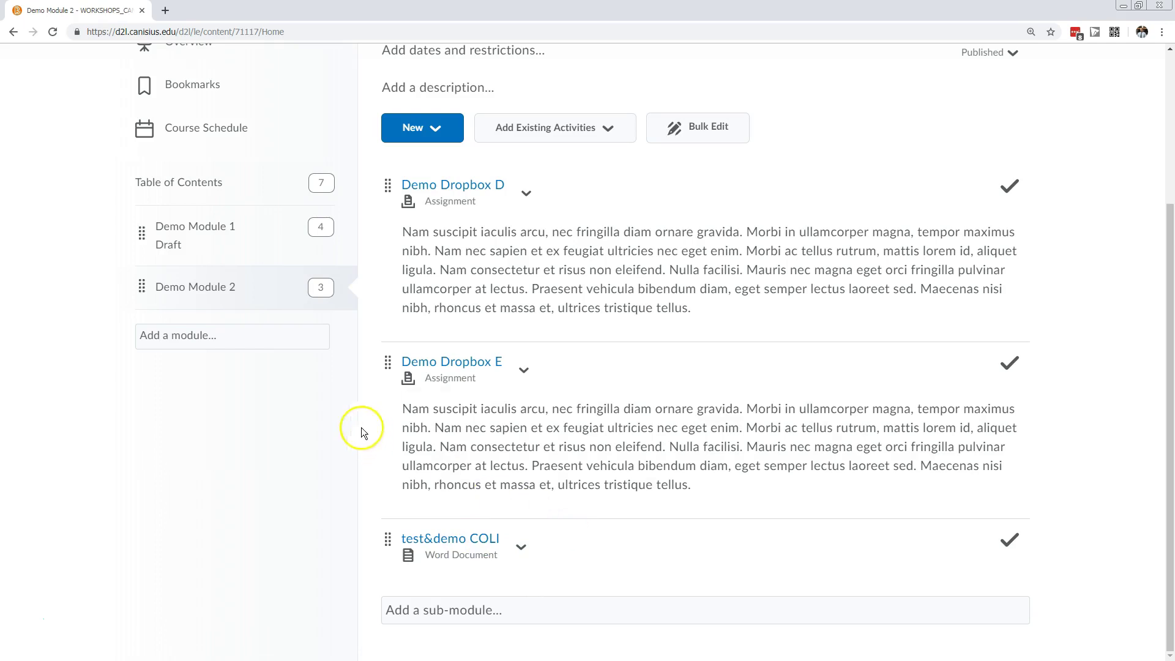
Add test&demo COLI.docx from Manage Files to Demo Module 1 as well.
click(211, 229)
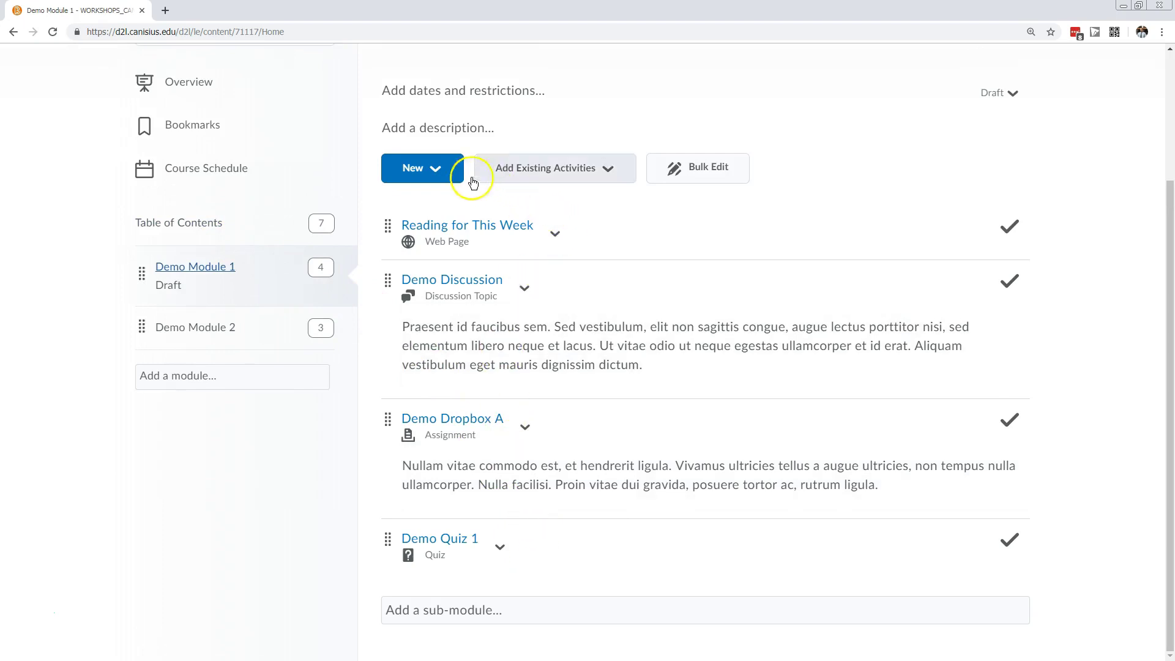
click(444, 173)
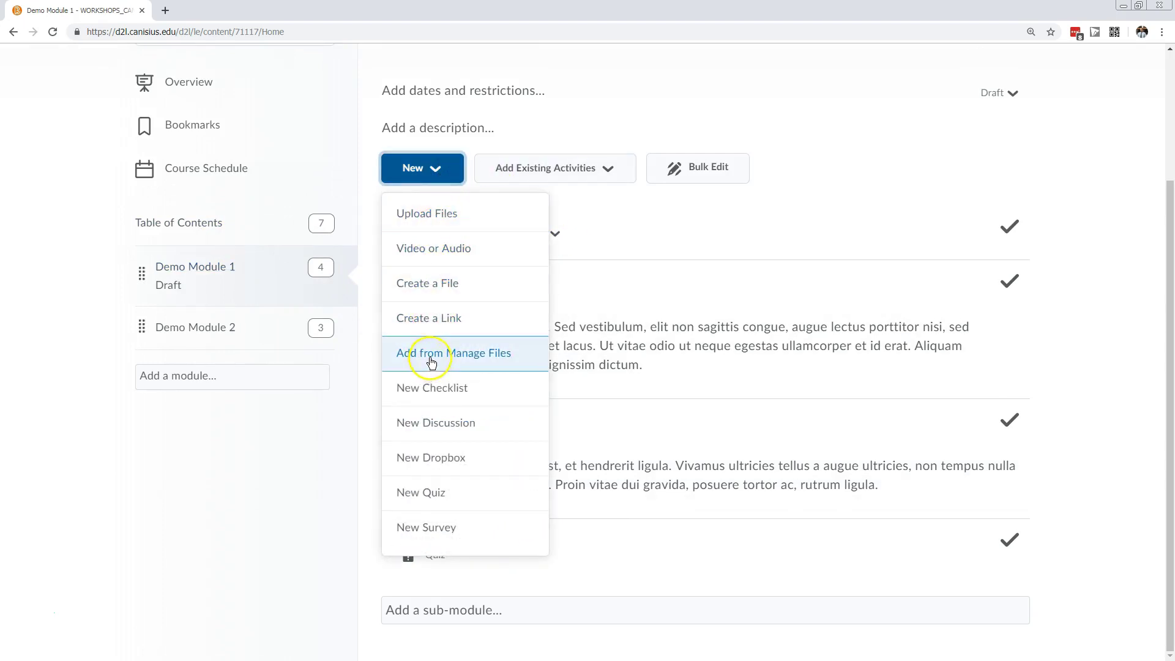
click(431, 356)
scroll(524, 369, down, 5)
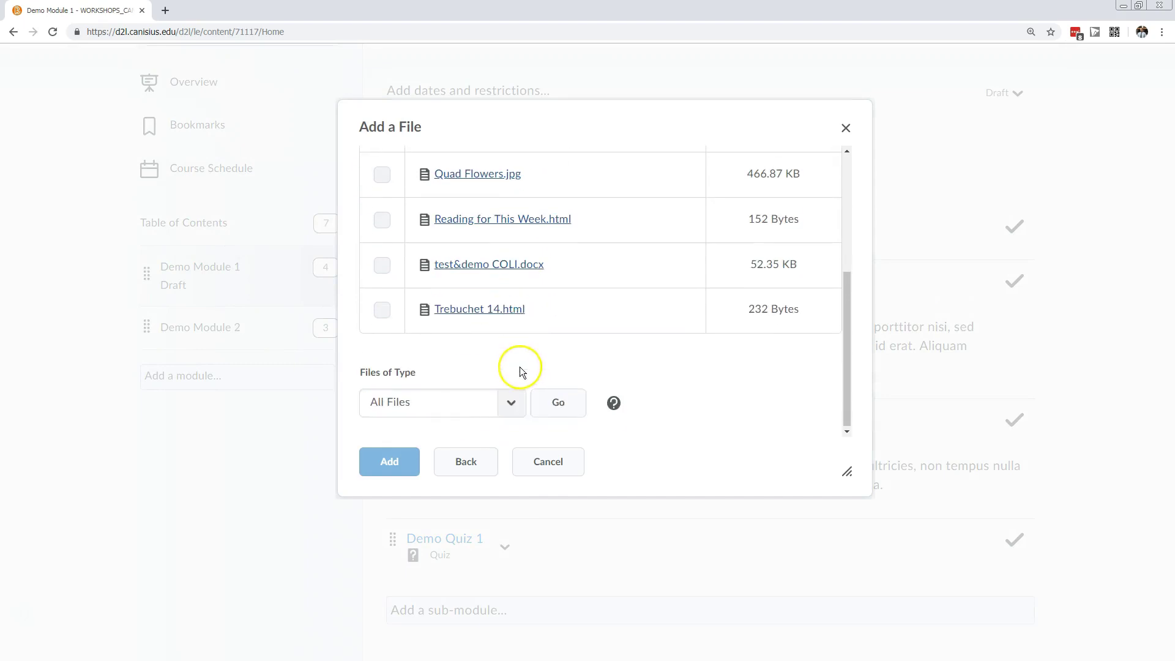
scroll(435, 317, up, 1)
click(381, 309)
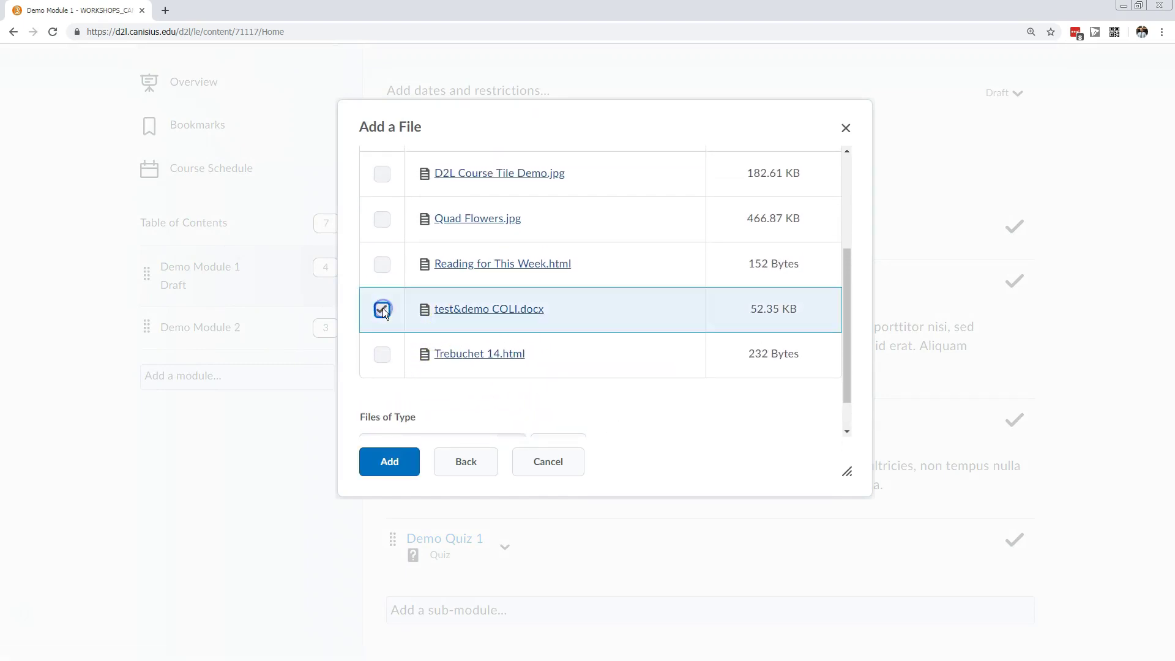
click(389, 460)
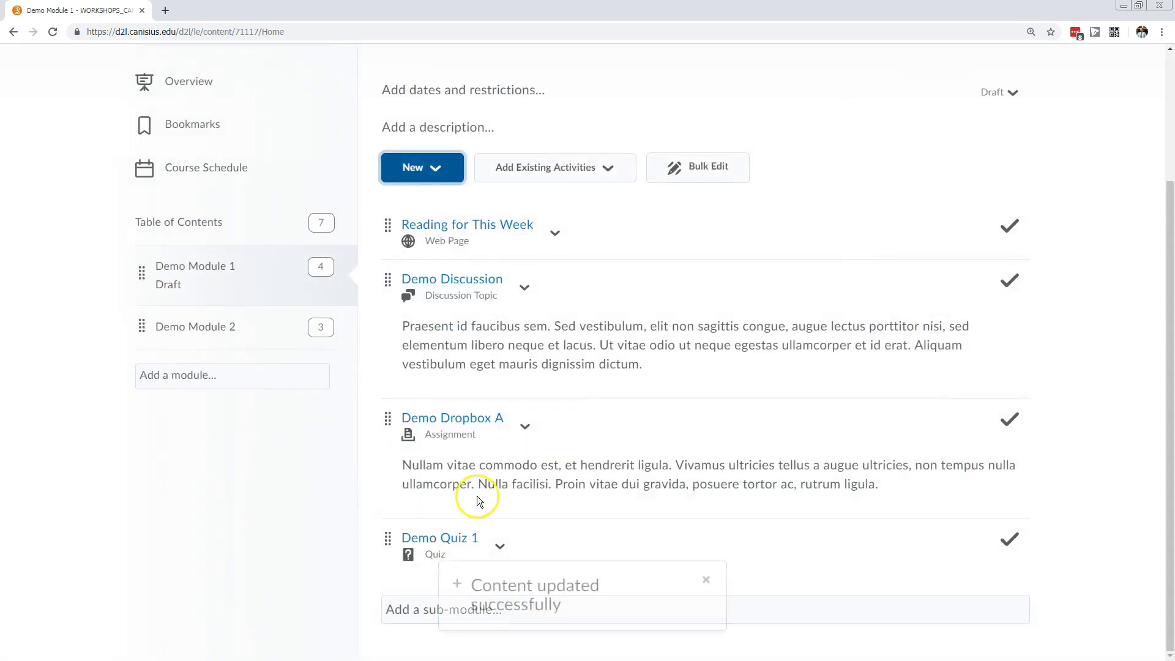